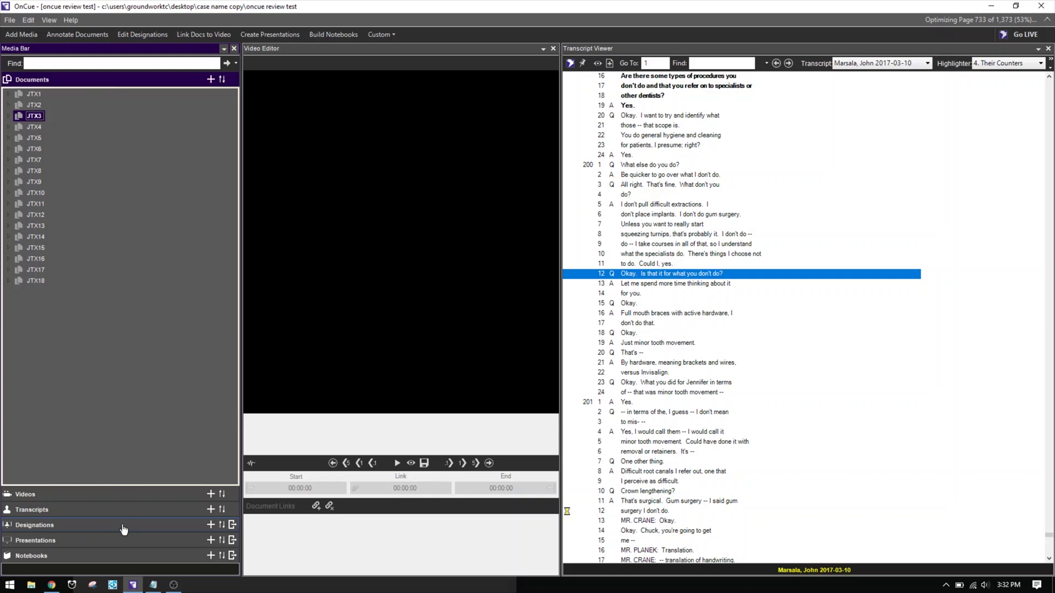
Expand Transcripts and Designations, then bring up the online 'Importing Designation Lists' help article
click(86, 510)
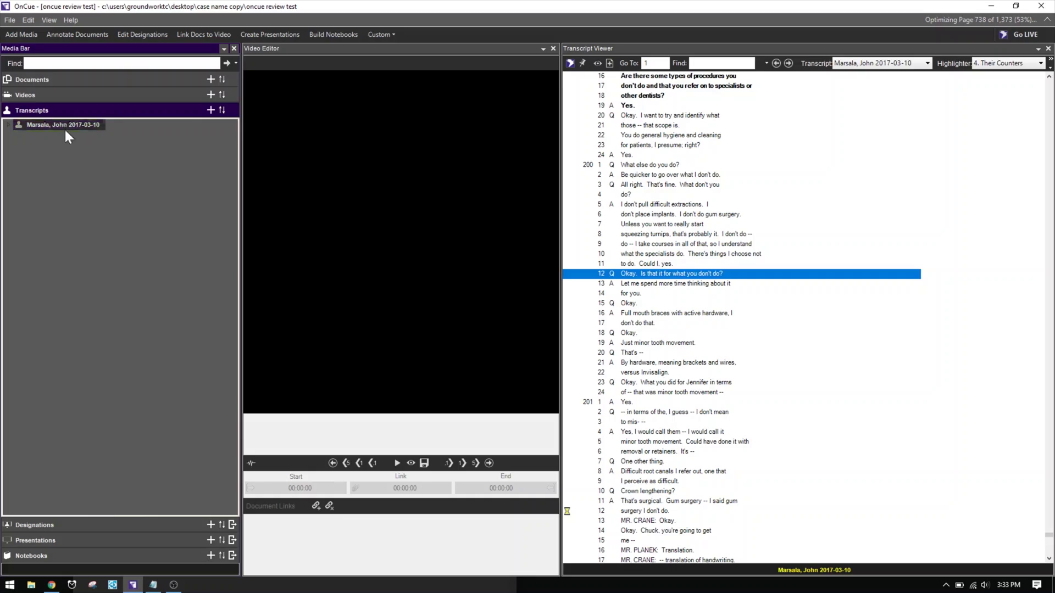
click(63, 526)
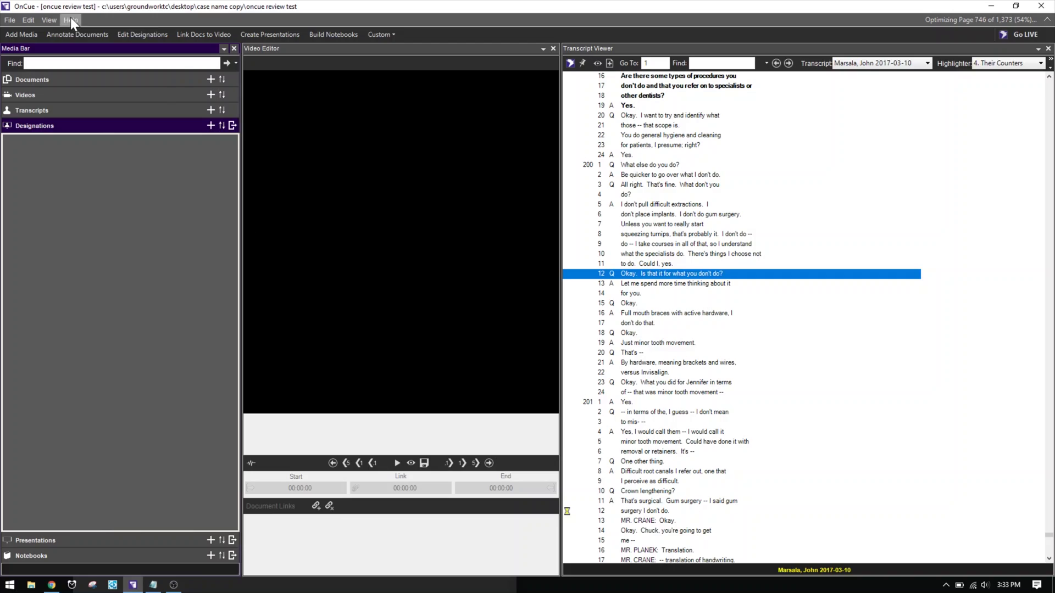
click(70, 20)
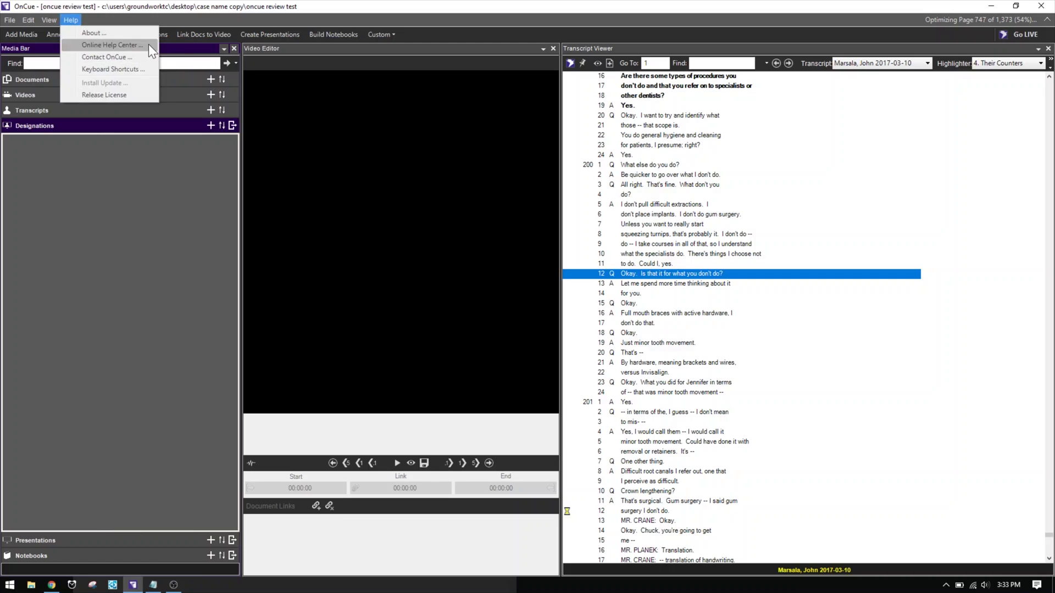
click(313, 234)
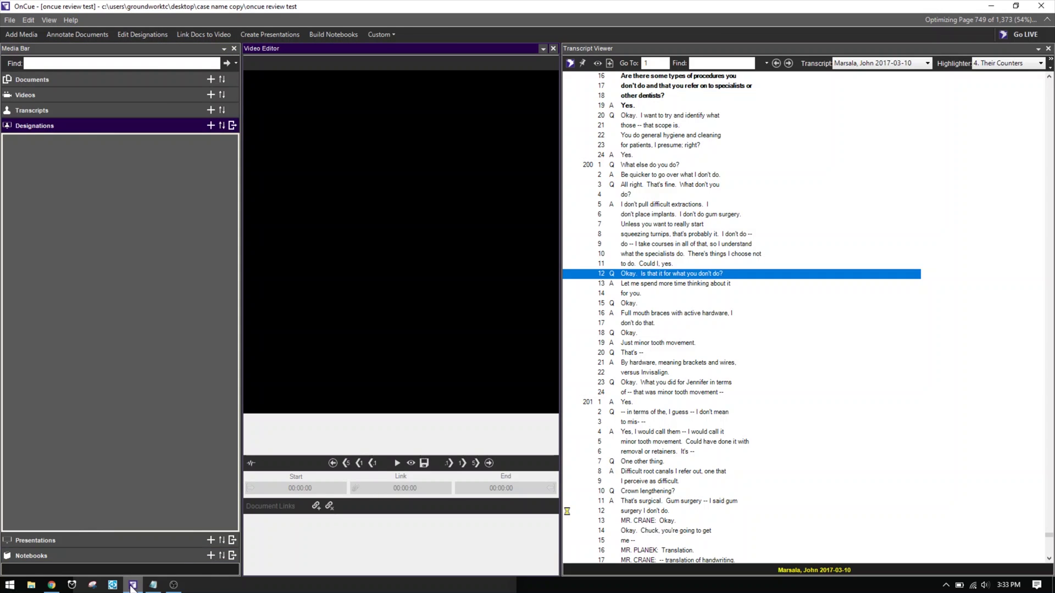
click(55, 586)
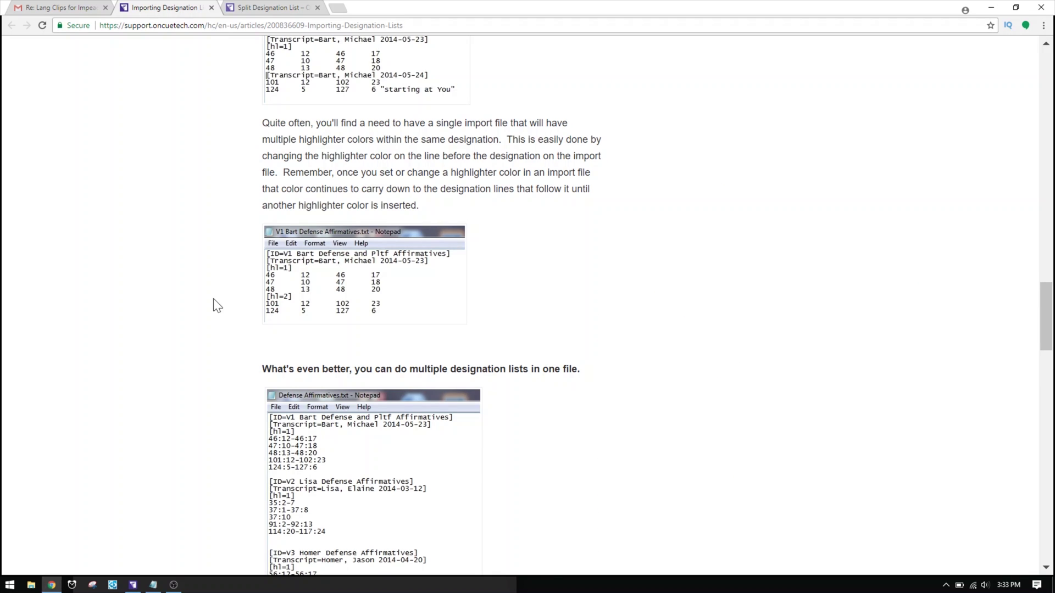
Scroll the help article from the top down to its Basic Formatting instructions
key(Home)
scroll(405, 162, down, 1)
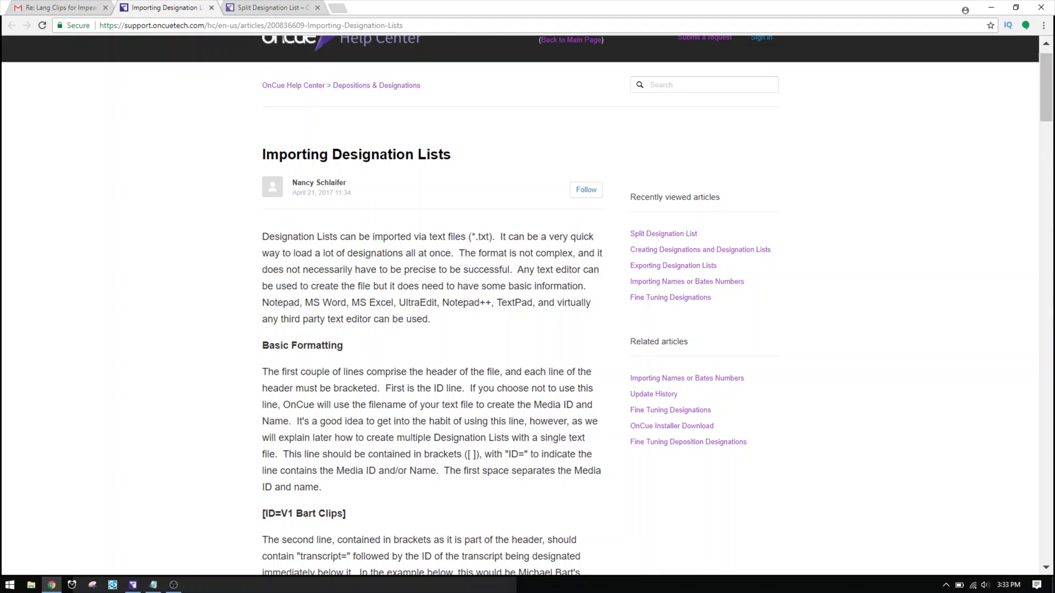
scroll(405, 156, down, 4)
scroll(405, 156, down, 2)
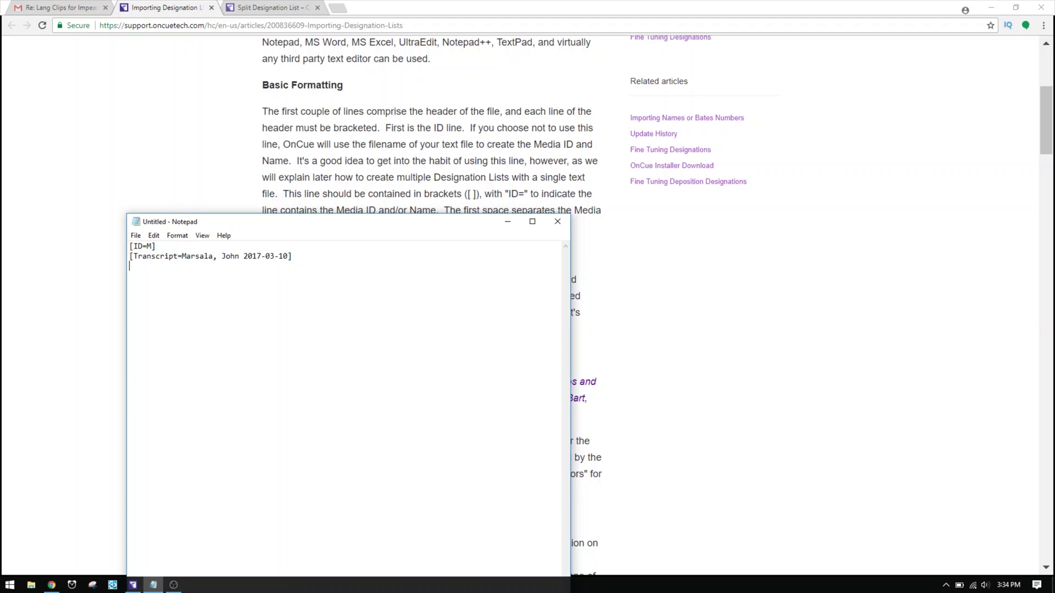
Check the deposition transcript's exact name under Transcripts, then return to Notepad and the help article
click(132, 585)
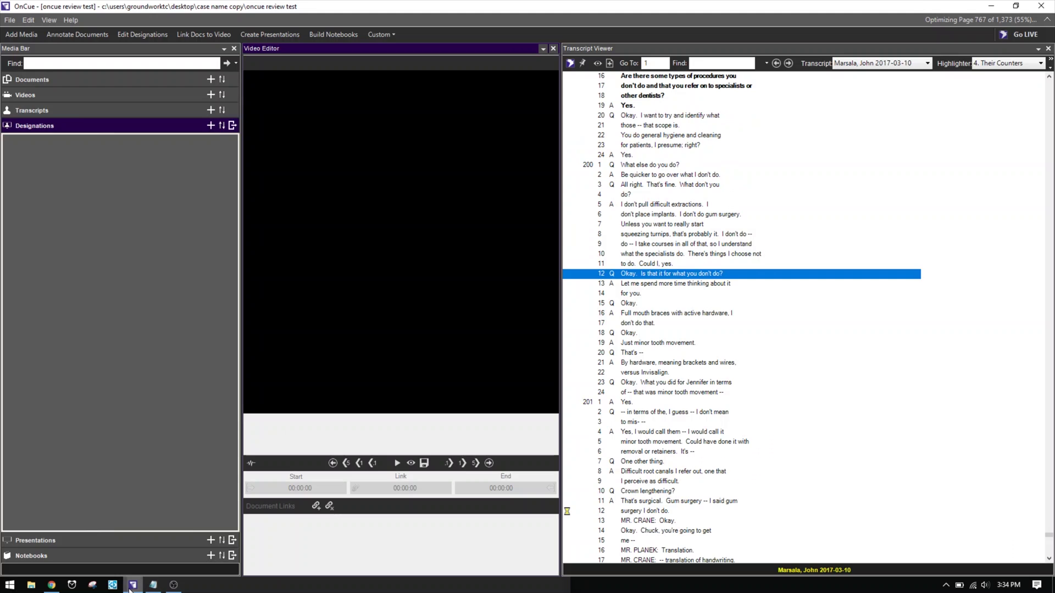
click(43, 111)
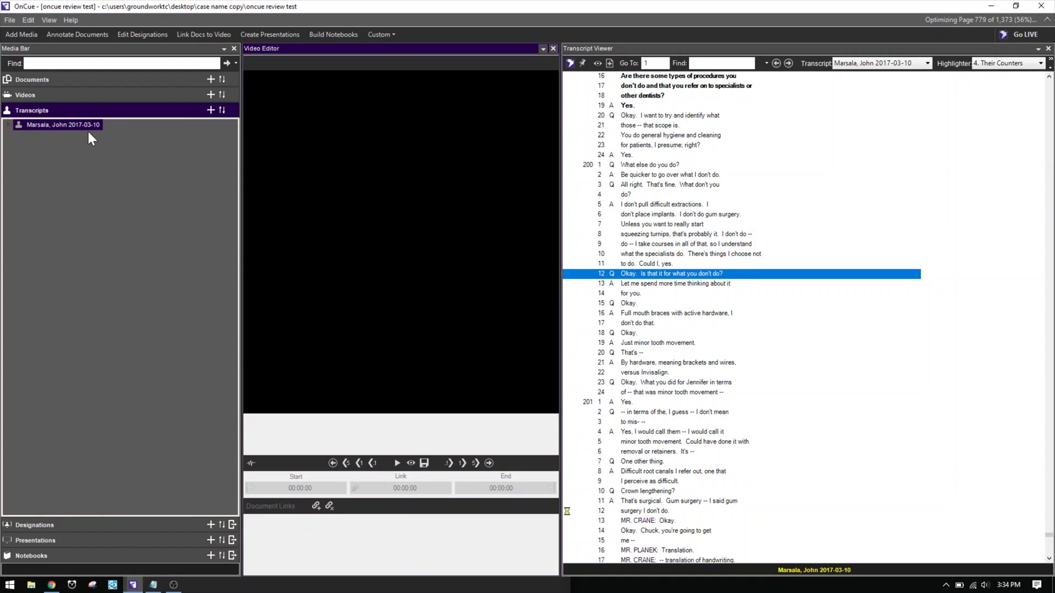
click(154, 585)
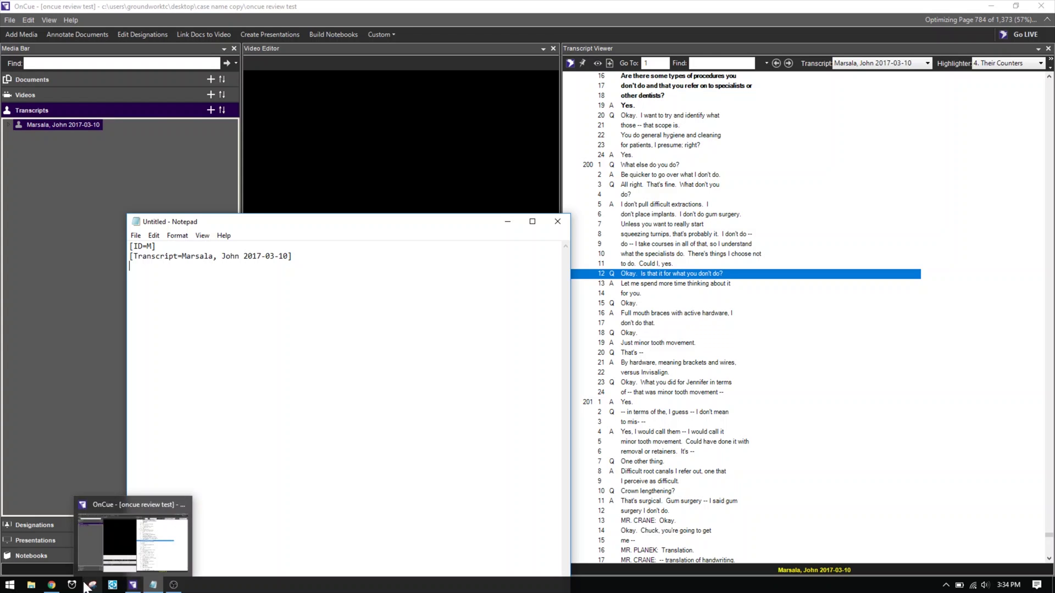
click(62, 586)
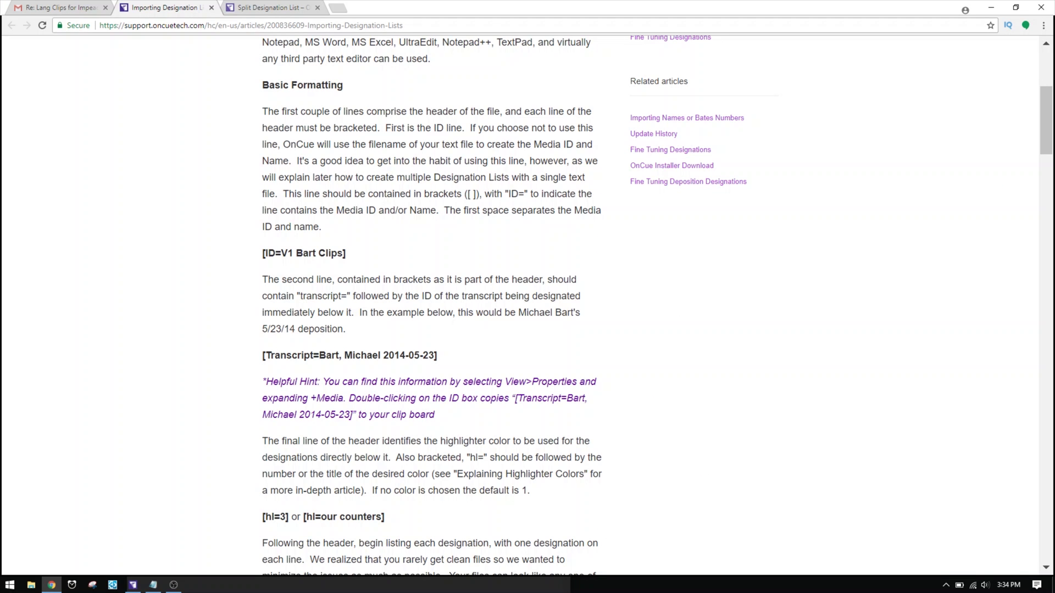
Scroll the help article to the comma, colon-and-dash and page-and-line import examples
scroll(300, 176, down, 9)
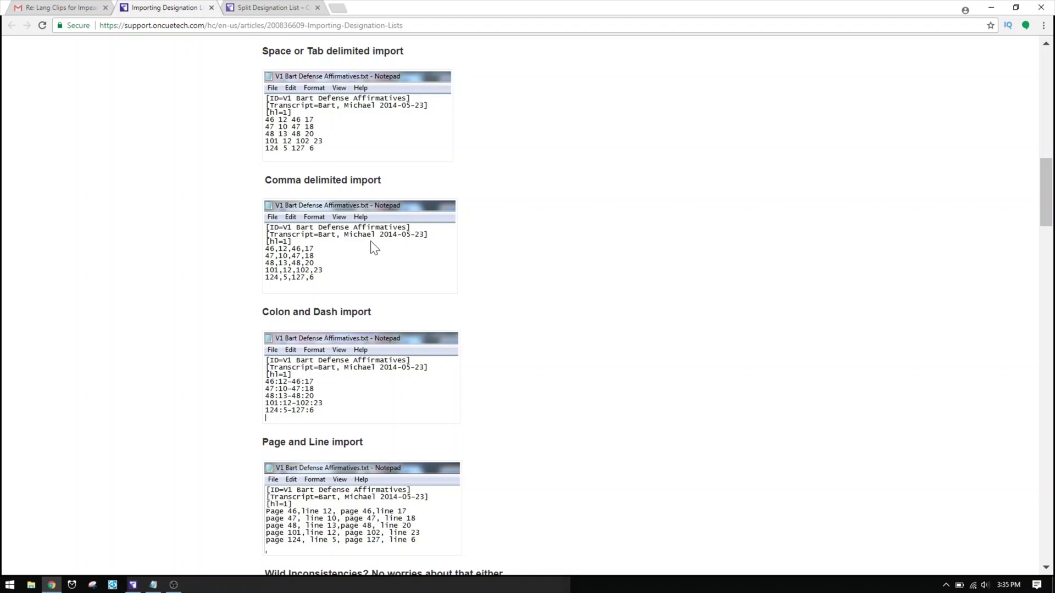
scroll(371, 242, down, 1)
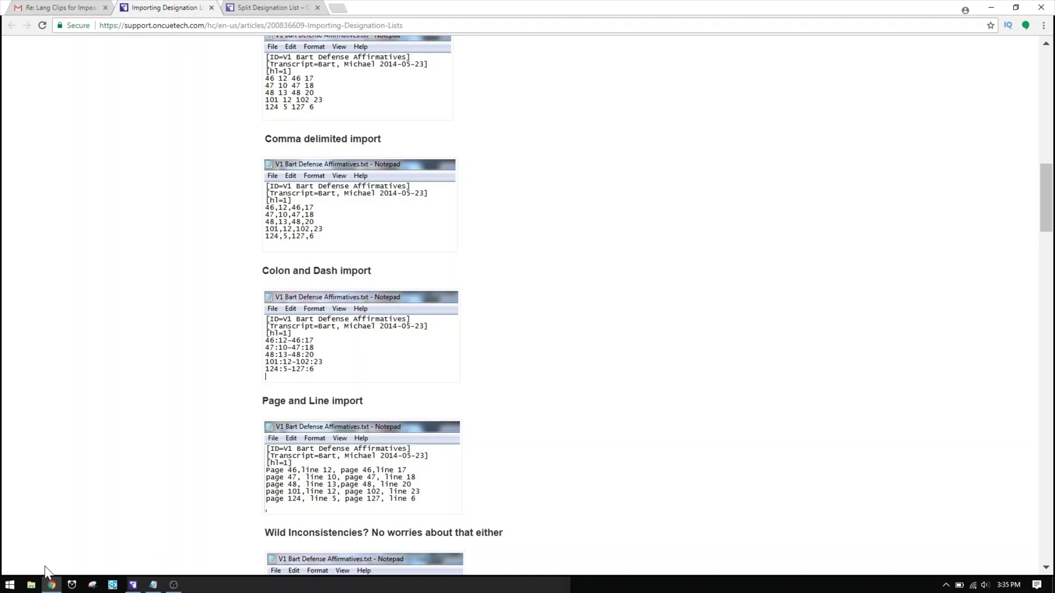
click(53, 586)
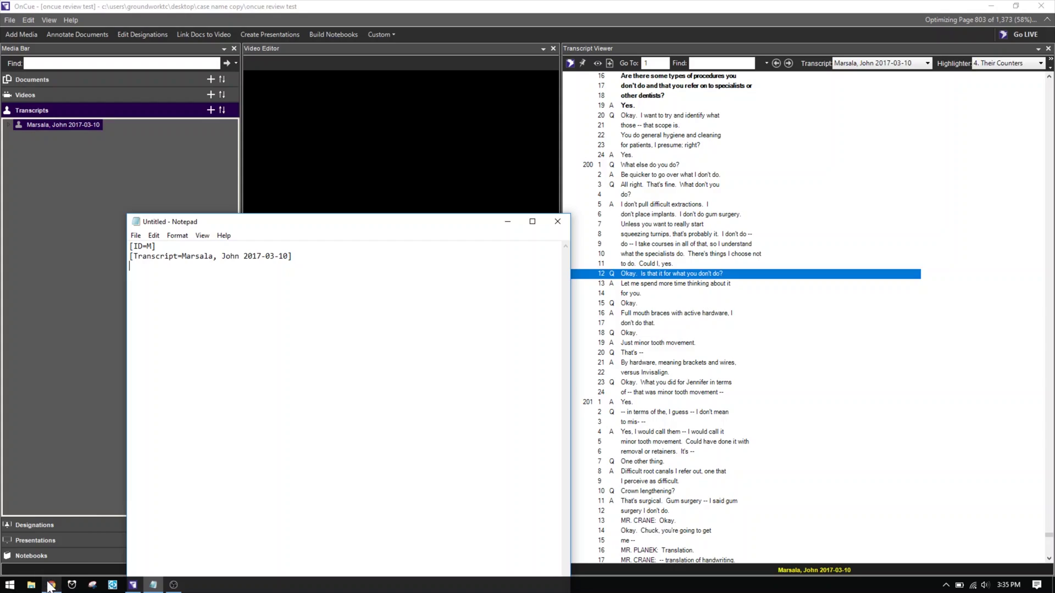
click(51, 585)
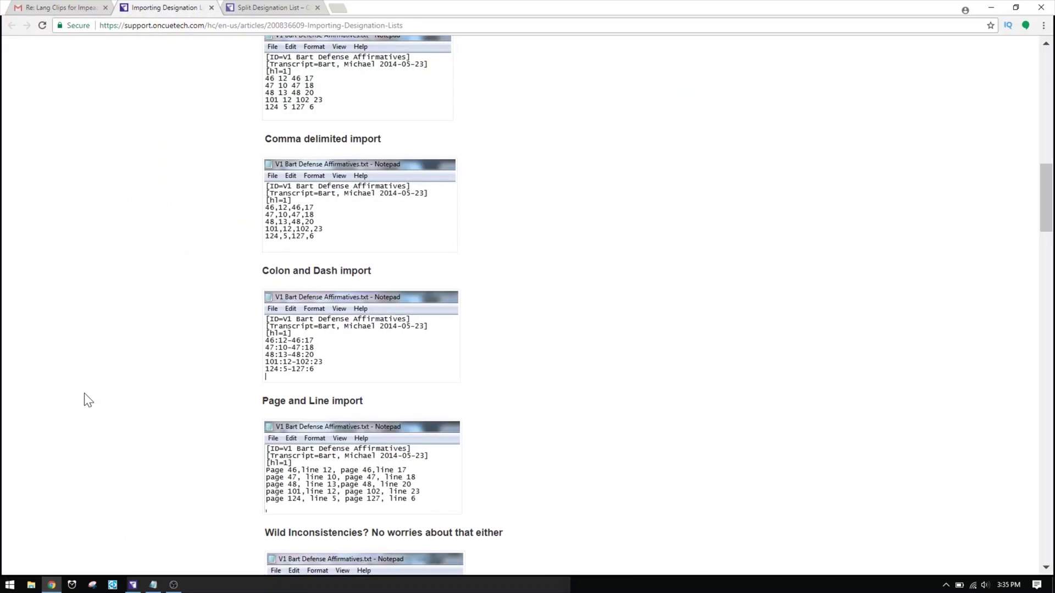
In the Gmail clips email, select CLIP 1's page range 106:12 to 106:16
click(65, 9)
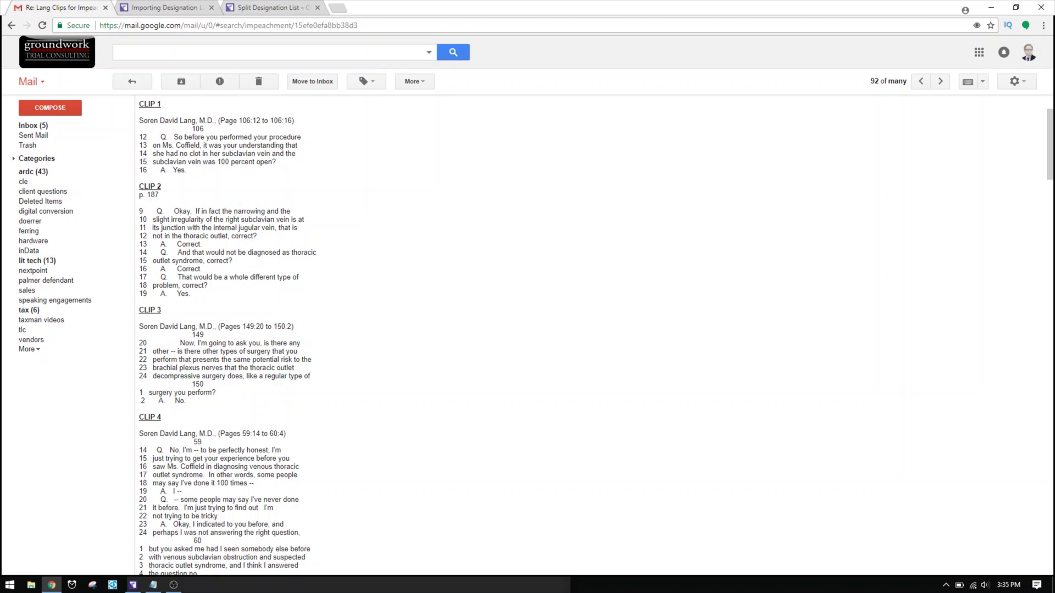
scroll(590, 335, down, 20)
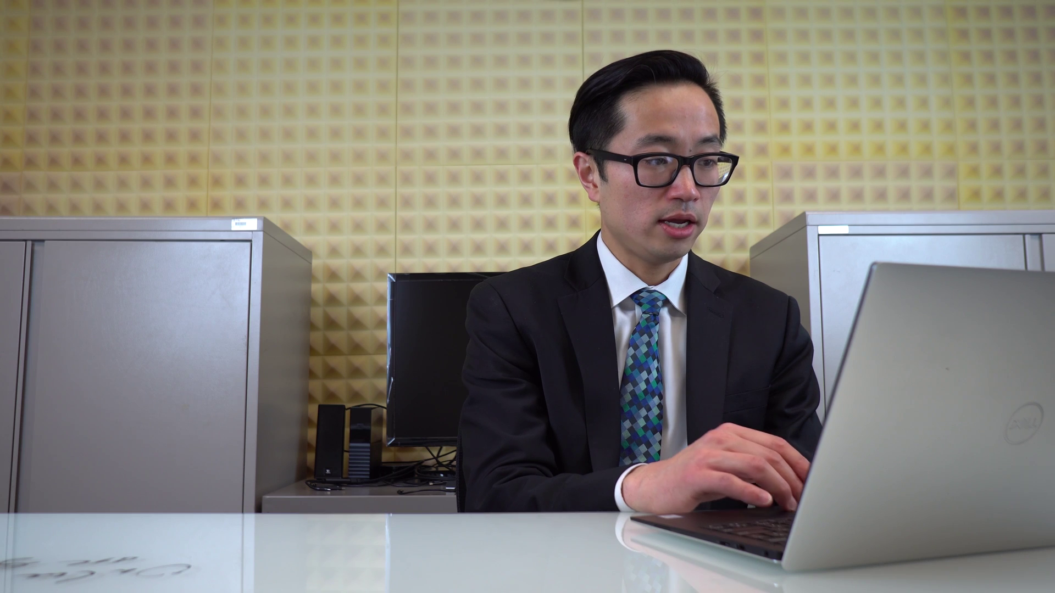
scroll(231, 330, up, 10)
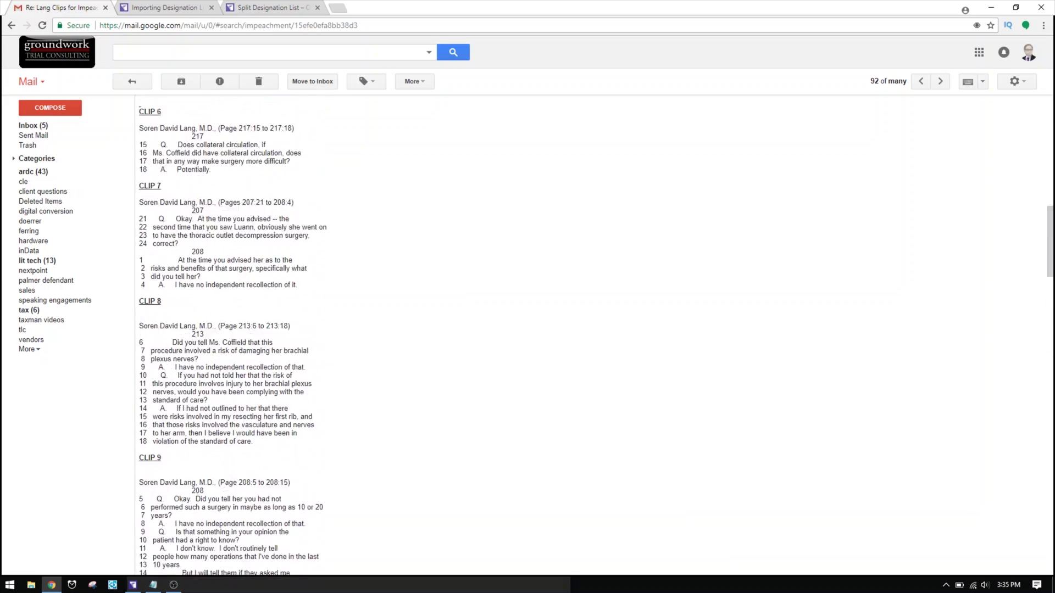
scroll(231, 330, up, 10)
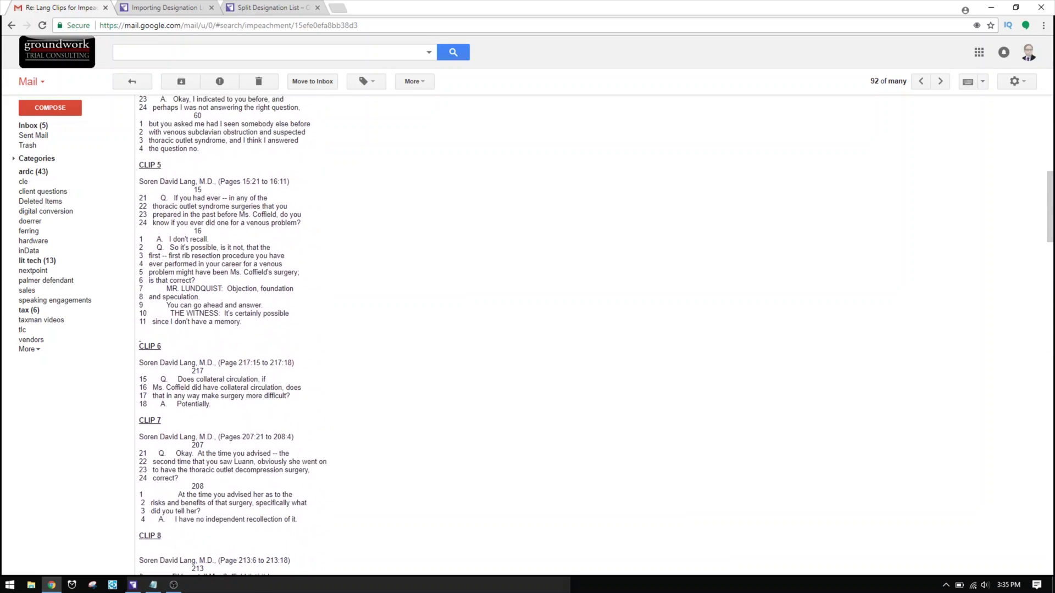
scroll(231, 330, up, 4)
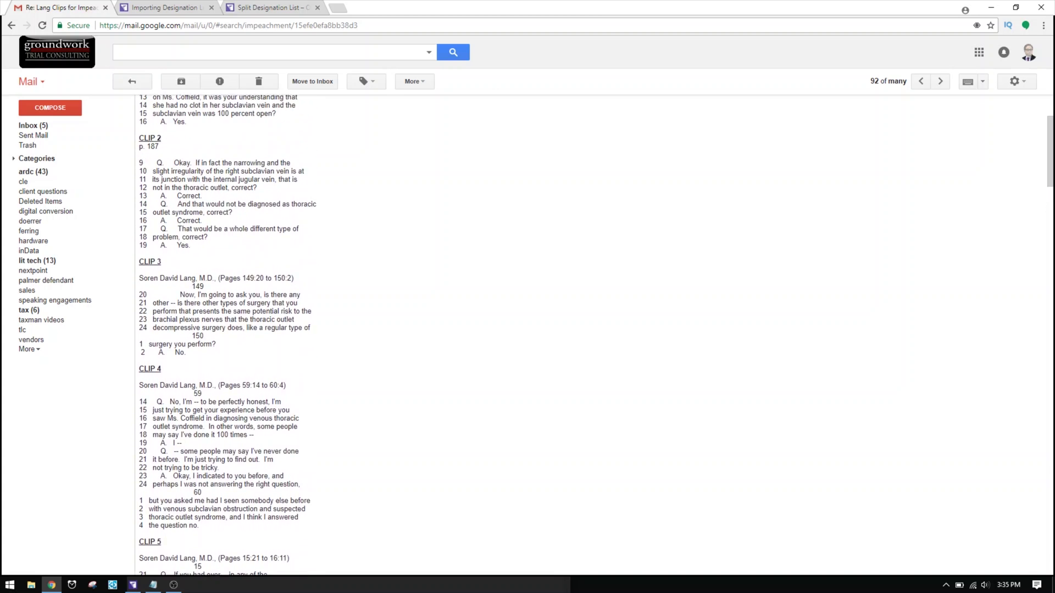
scroll(231, 329, down, 2)
scroll(231, 329, up, 1)
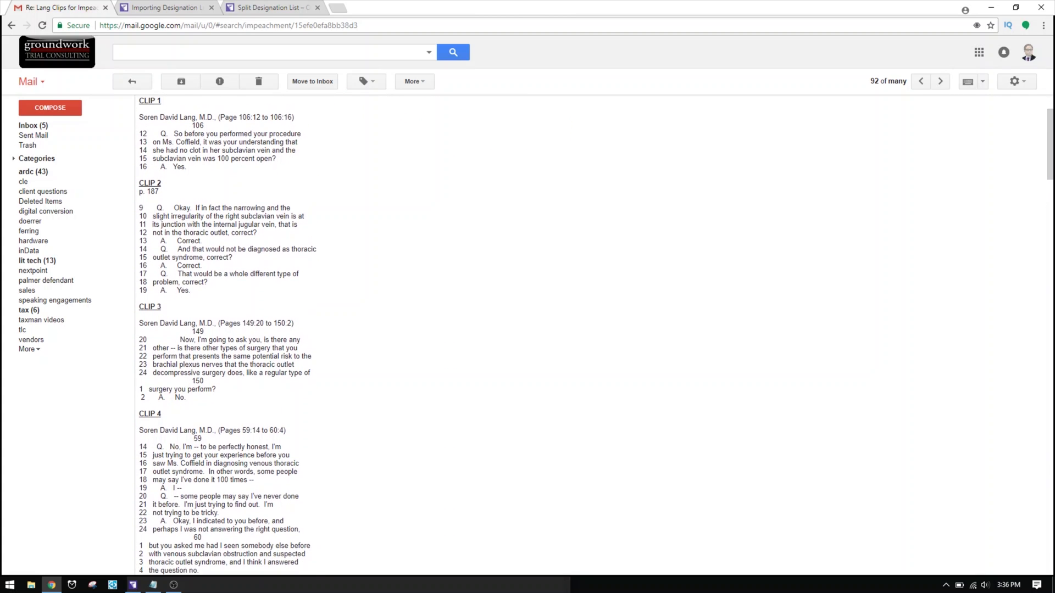
mouse_move(154, 589)
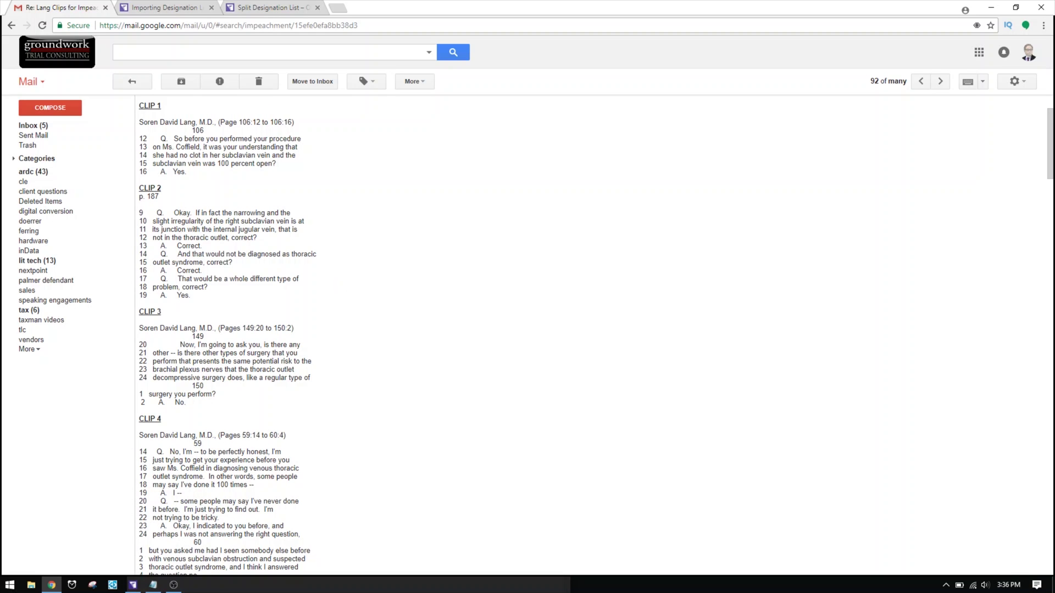
drag(218, 122, 273, 122)
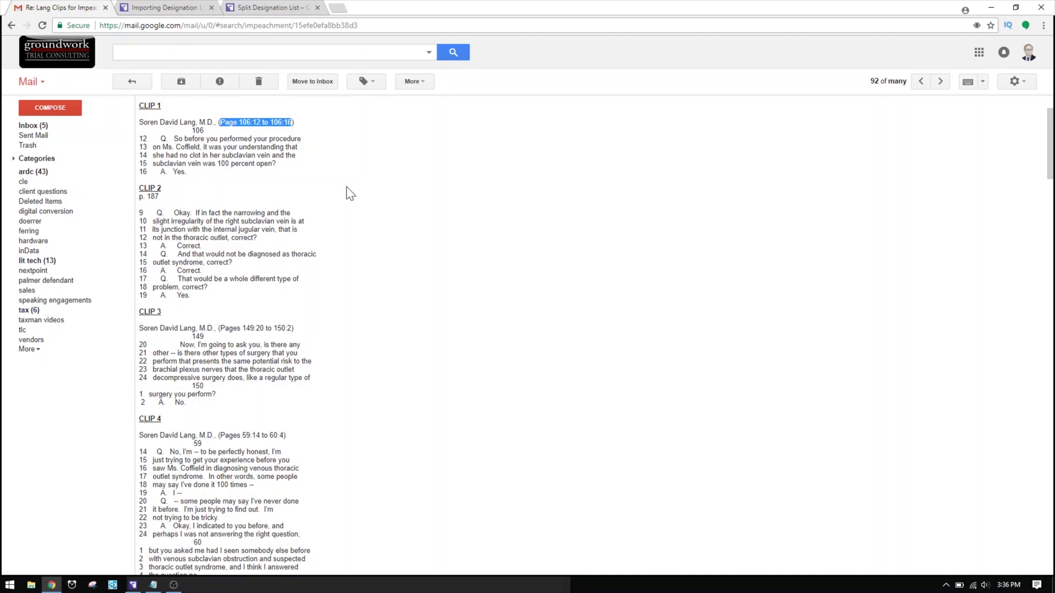
Enter the clip ranges in Notepad as page-line ranges like 106:12-106:16, with the email alongside
click(157, 586)
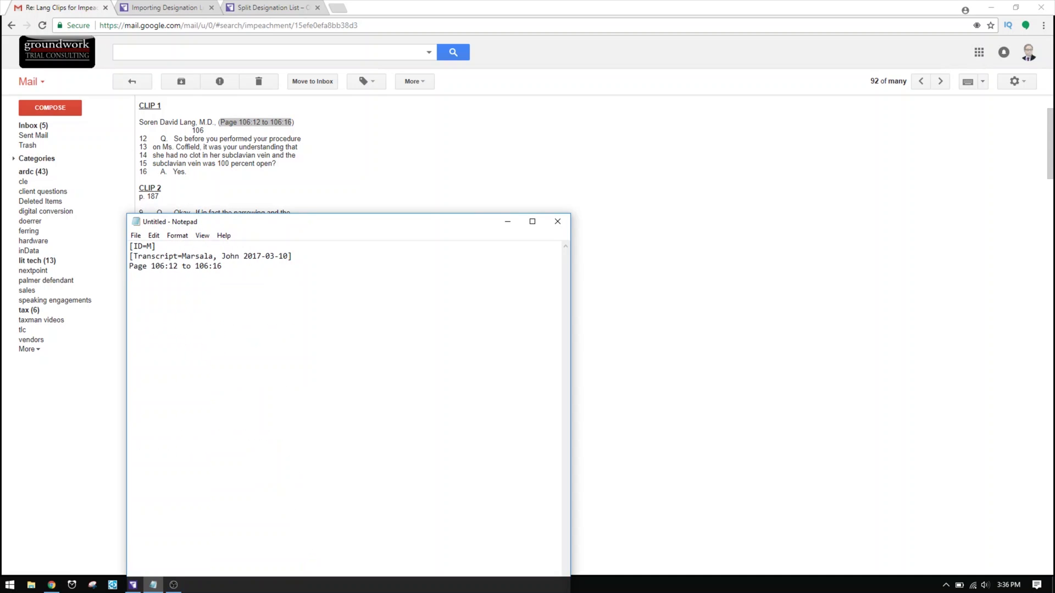
key(Delete)
key(ctrl+Right)
key(ctrl+Right)
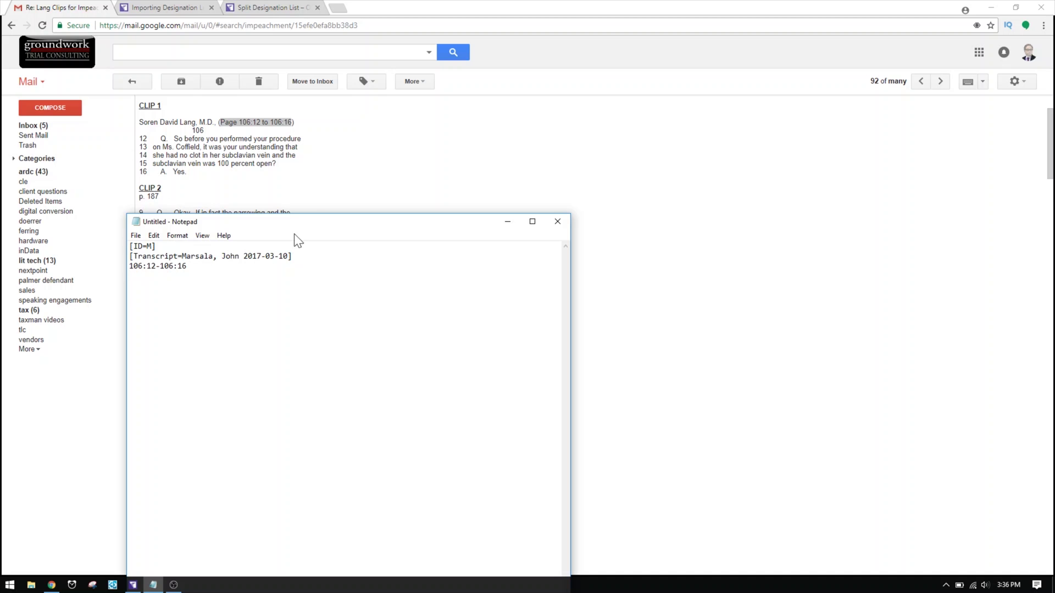
key(super+Right)
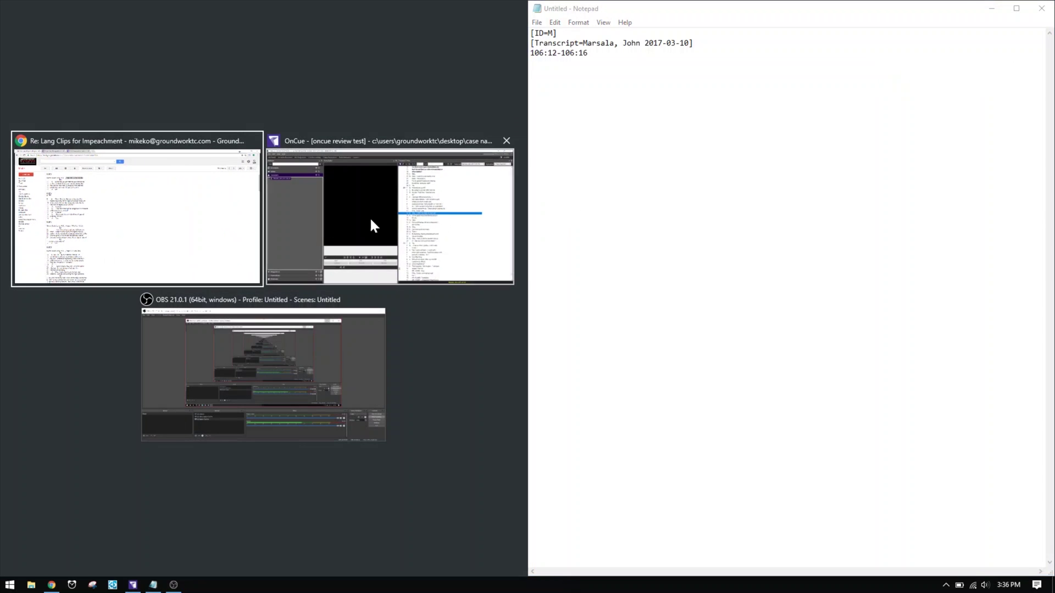
click(144, 200)
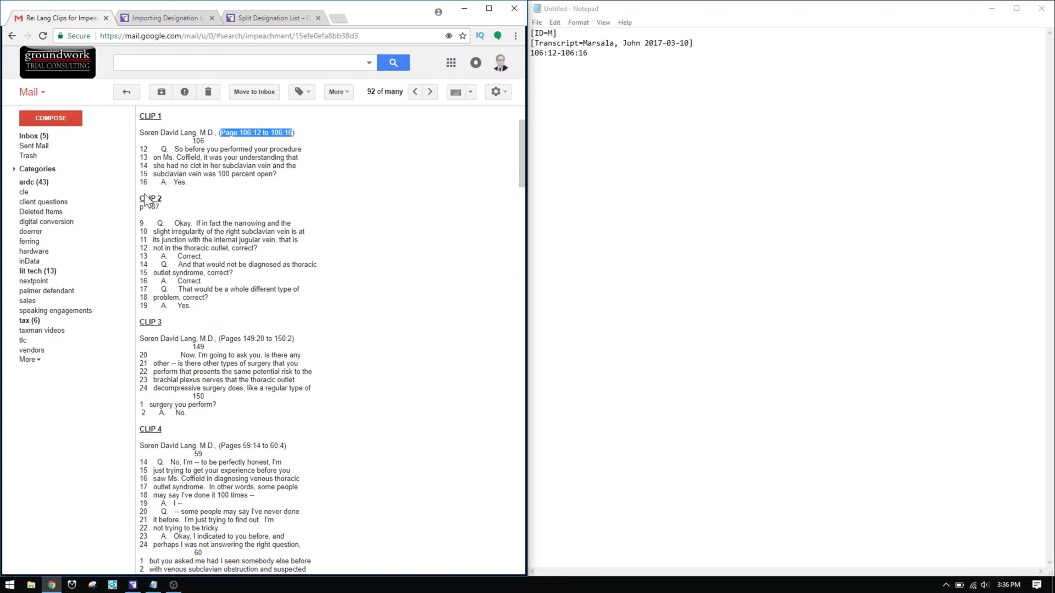
key(alt+Tab)
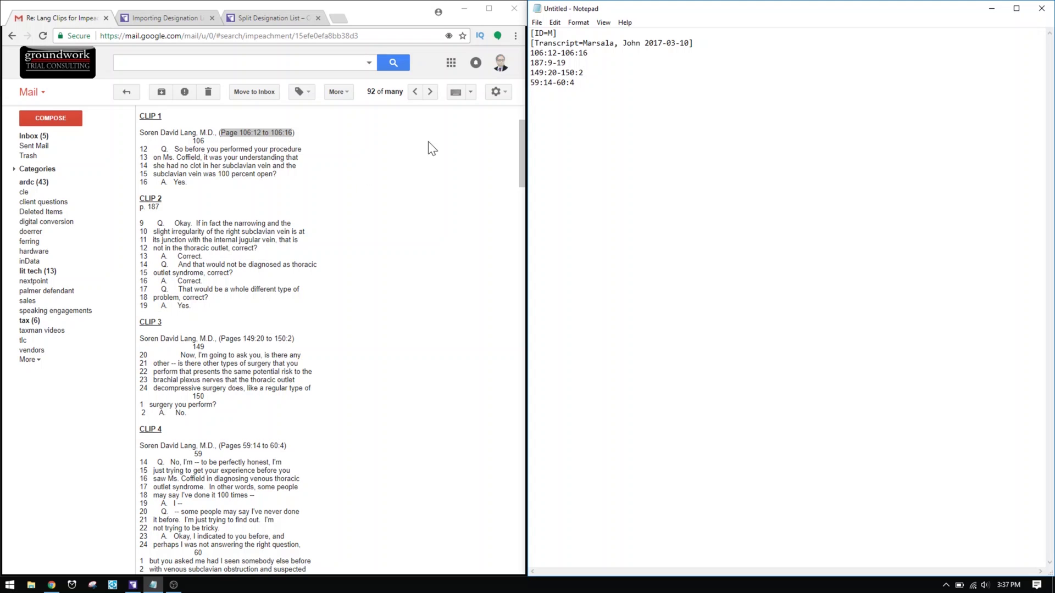
scroll(279, 397, down, 4)
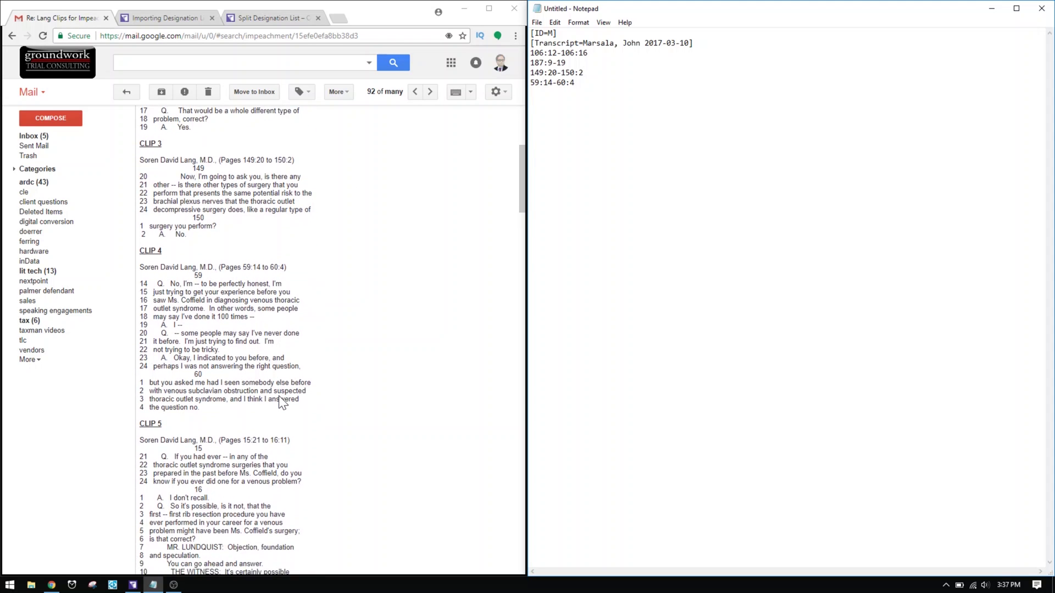
scroll(278, 395, up, 1)
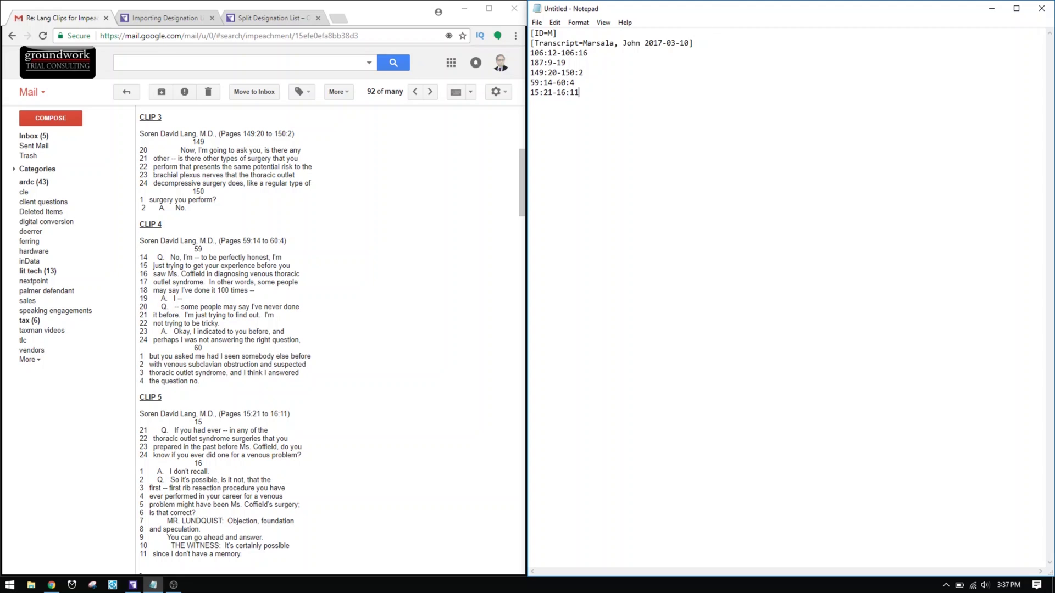
Save the text file on the Desktop as 'clip list'
click(538, 22)
click(561, 71)
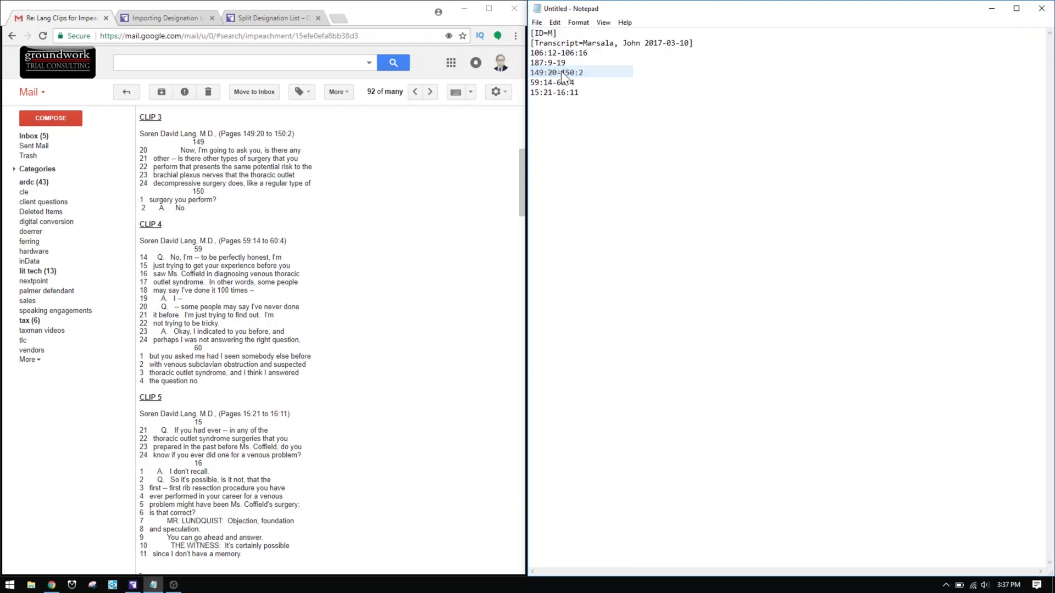
text(clip list)
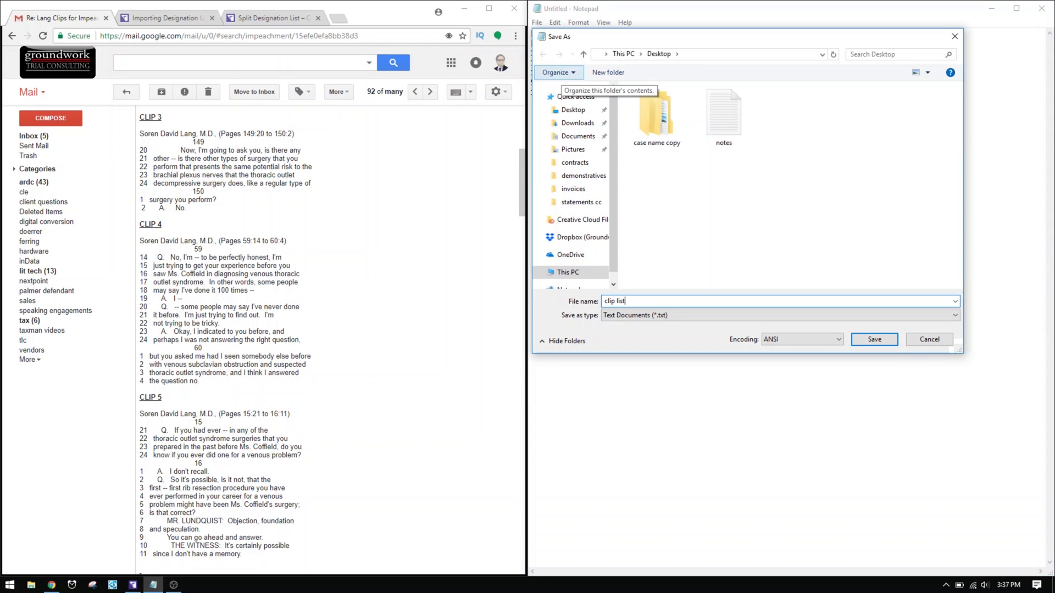
key(Return)
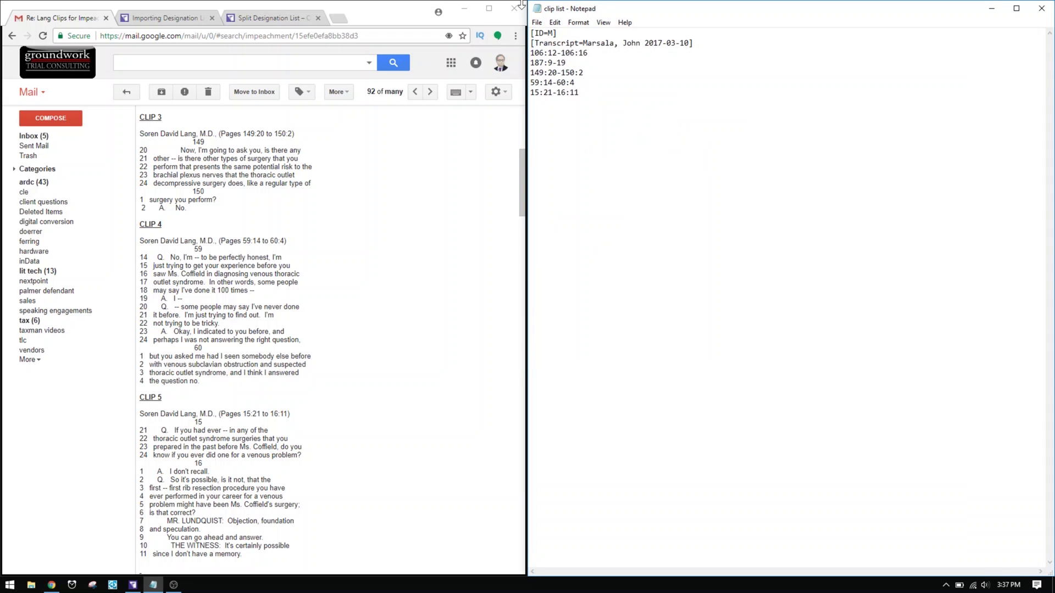
click(466, 8)
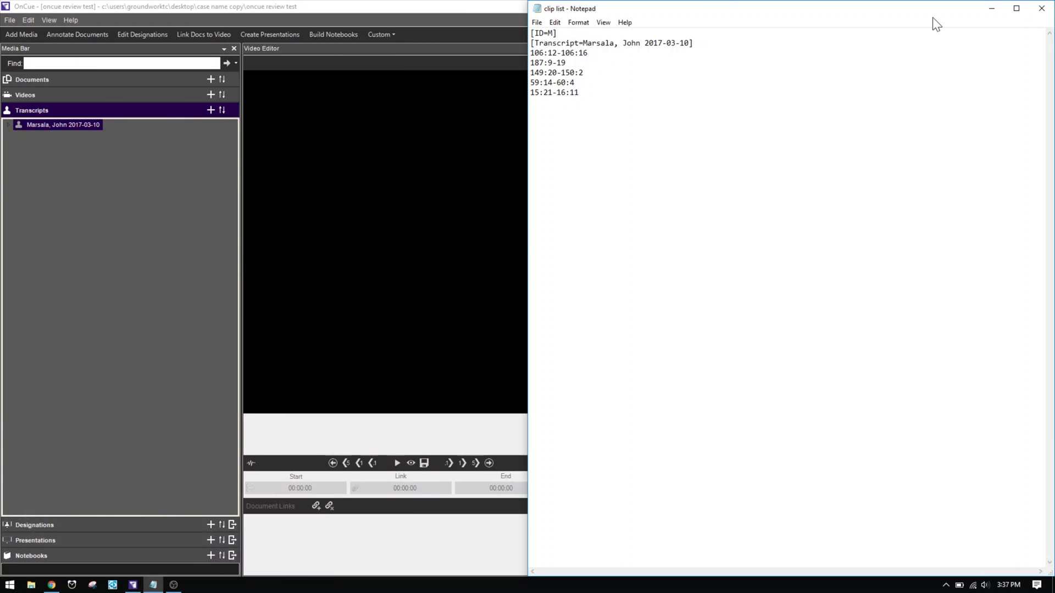
Close Notepad and import a designation list from text using the Desktop 'clip list' file
click(1041, 9)
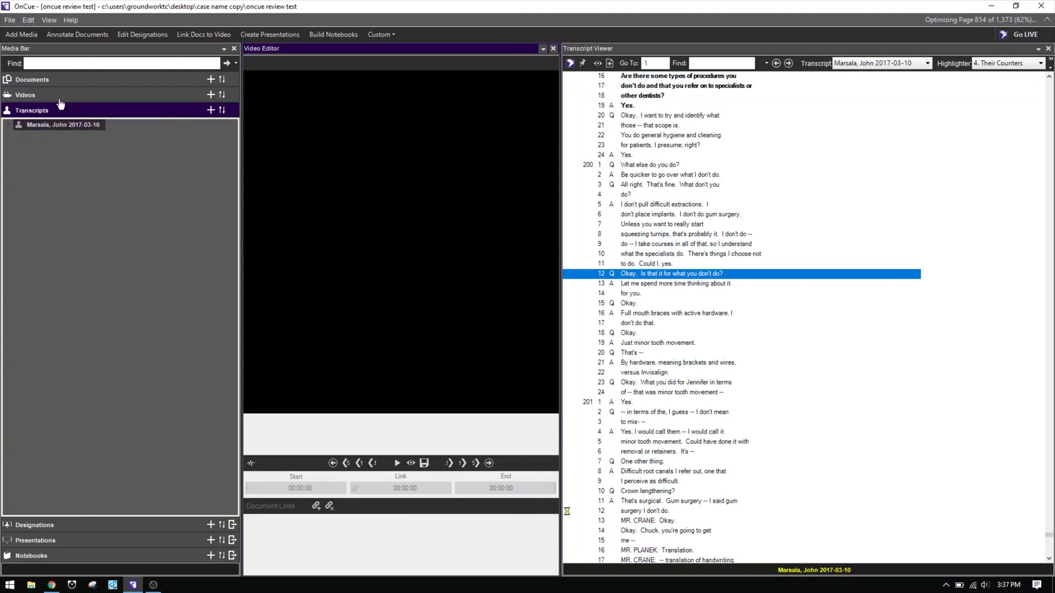
click(41, 526)
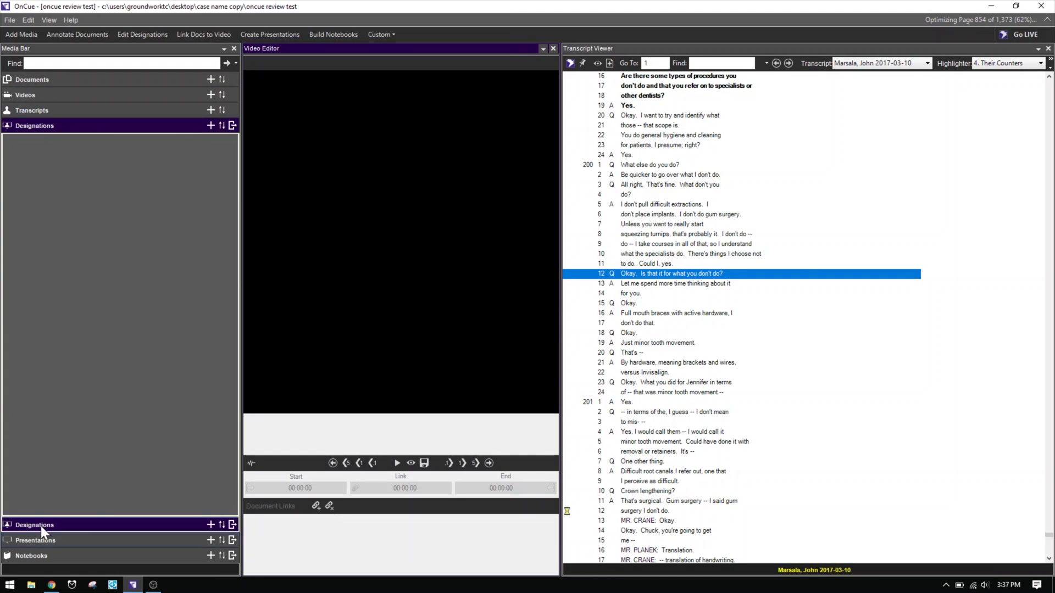
click(213, 125)
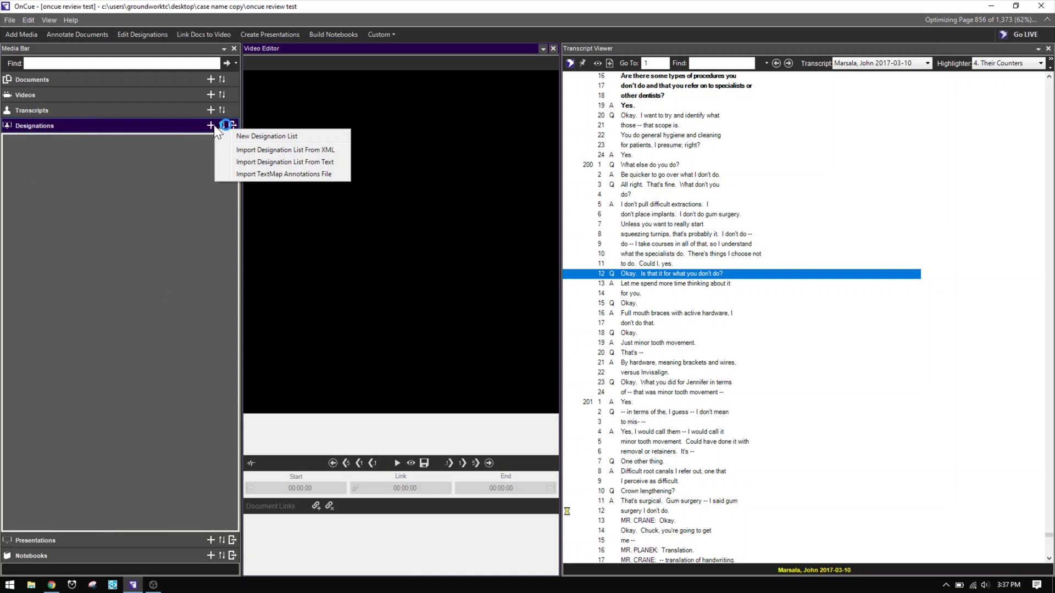
click(275, 163)
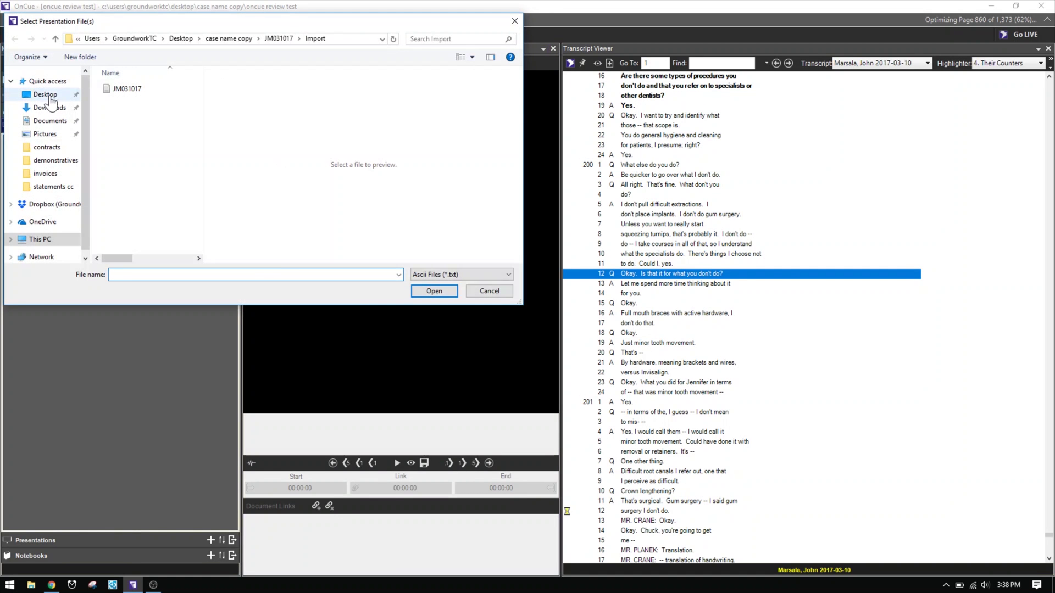
click(46, 95)
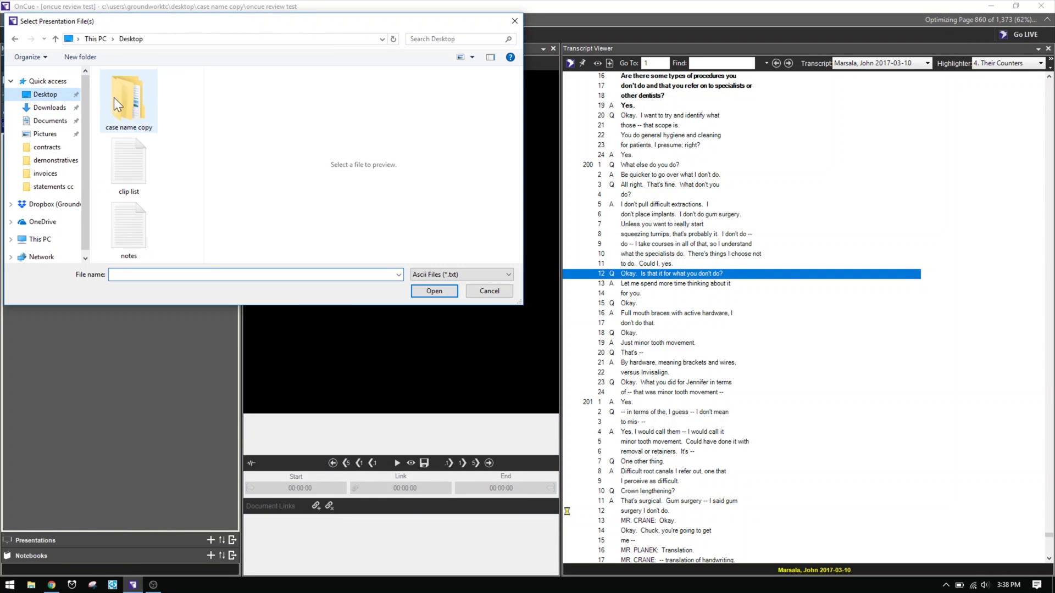
click(136, 151)
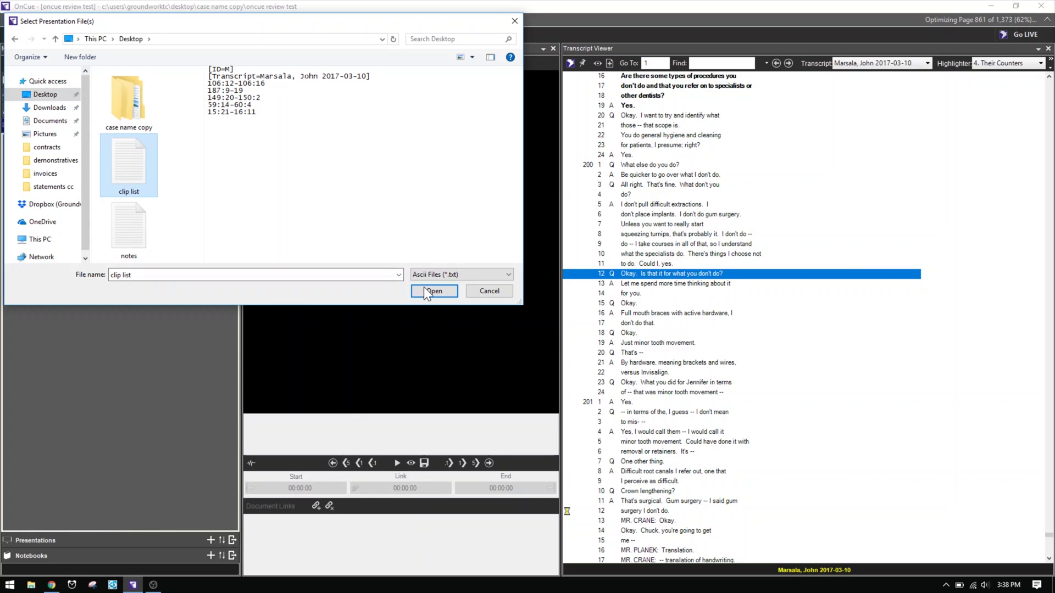
click(434, 291)
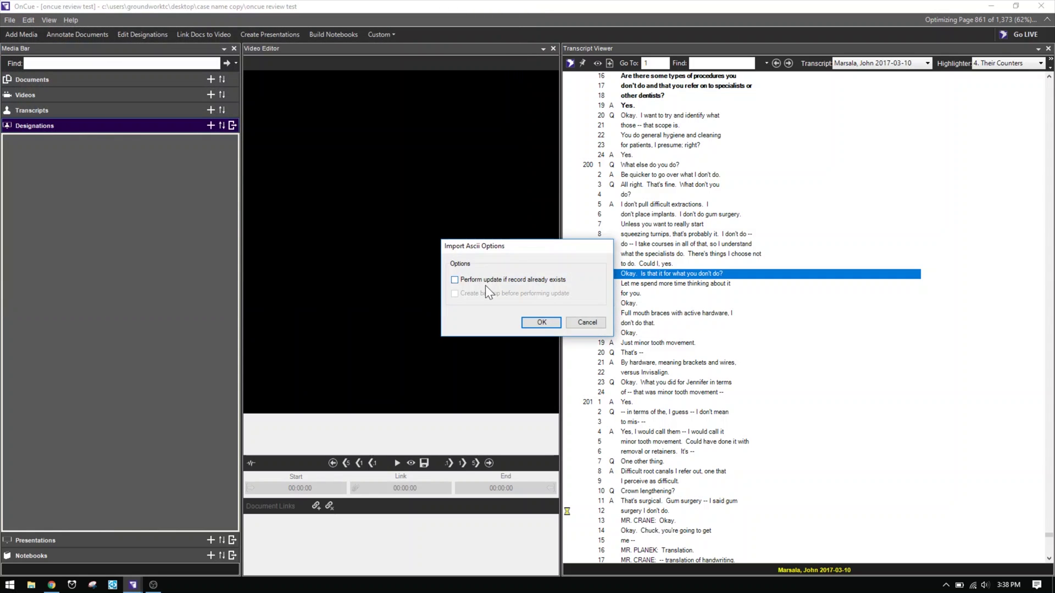
Enable Perform update, run the import and expand list M to show clips M.1–M.5
click(496, 281)
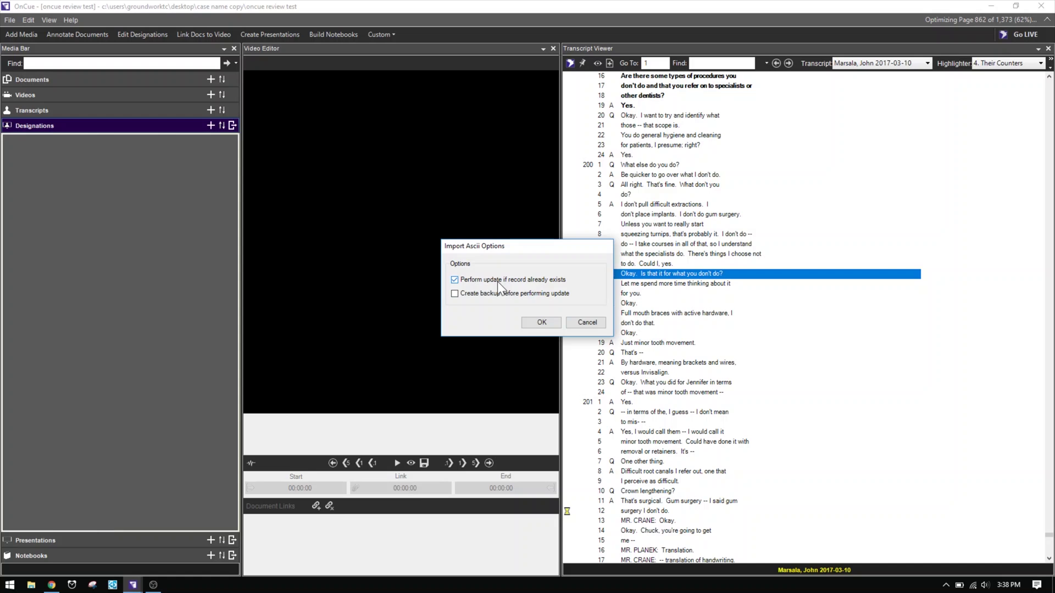
click(530, 323)
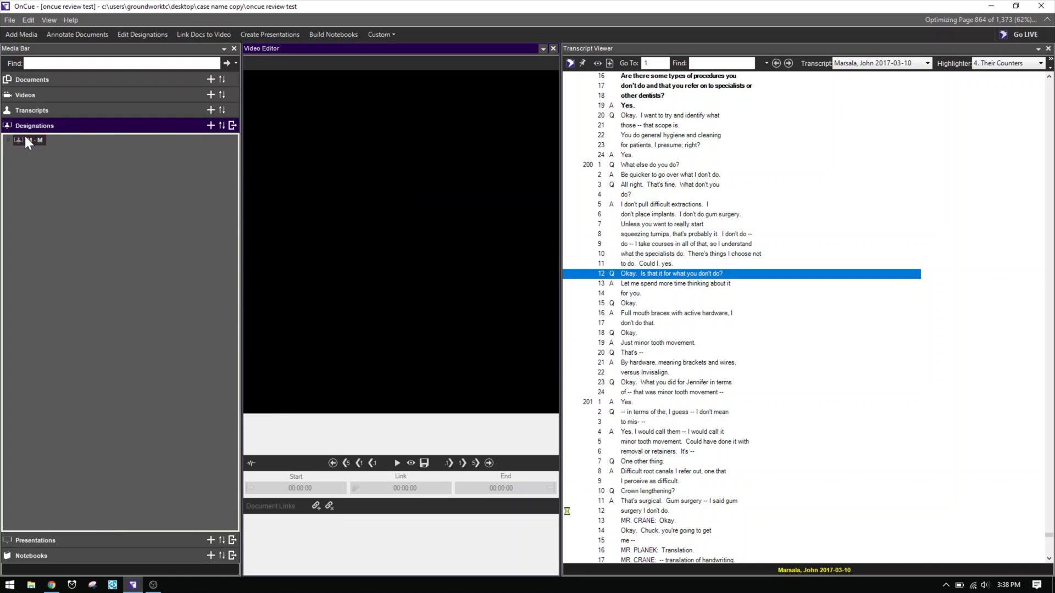
click(5, 141)
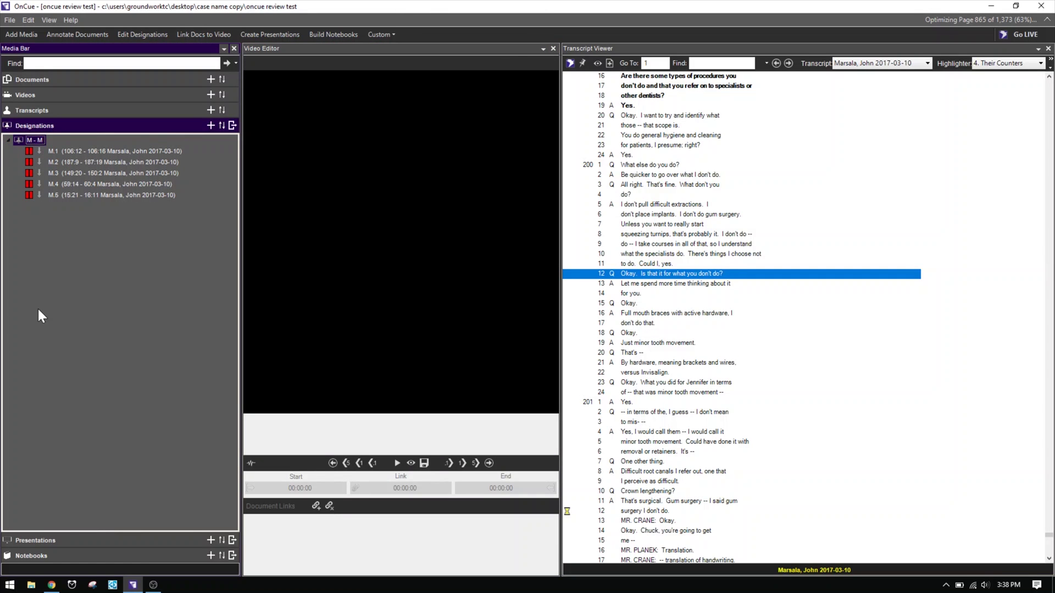
click(94, 151)
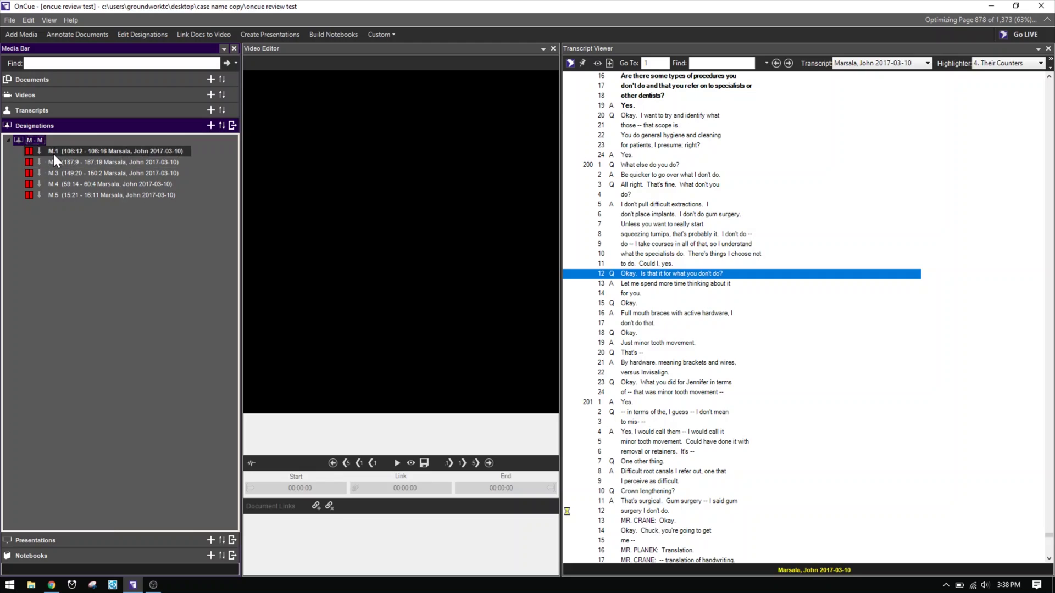
Load clip M.1 with its Marsala video and transcript at page 106 in the Video Editor
click(54, 154)
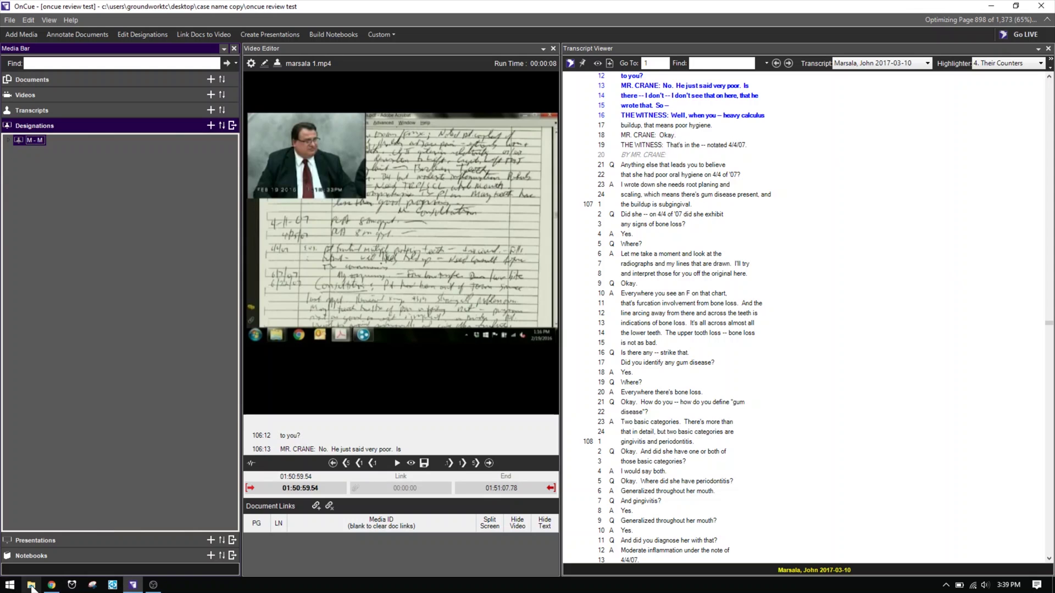
Open 'clip list' from the desktop and save a copy as 'clip list 2'
click(993, 9)
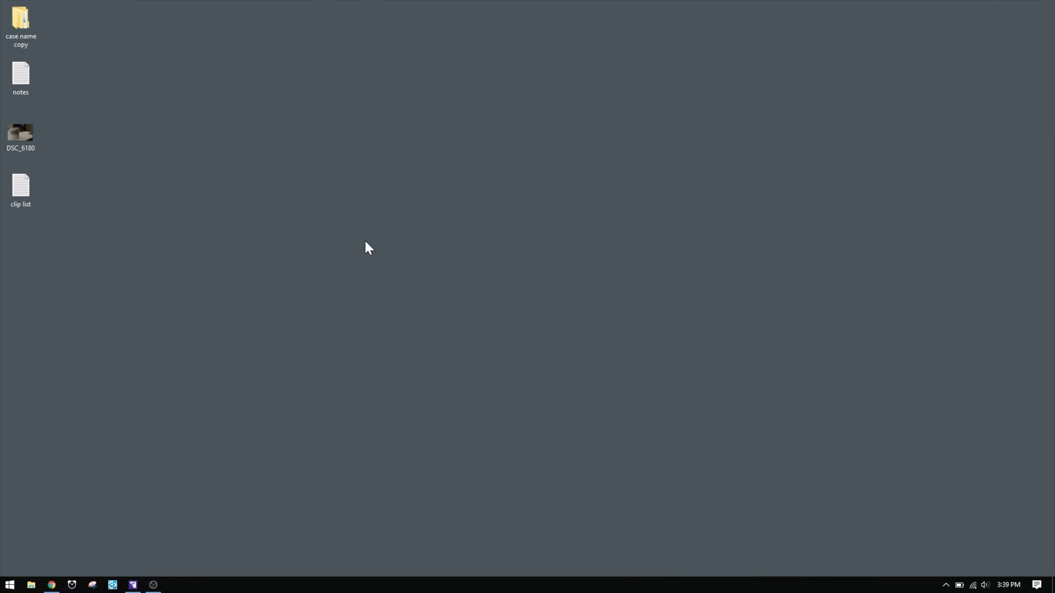
double_click(20, 187)
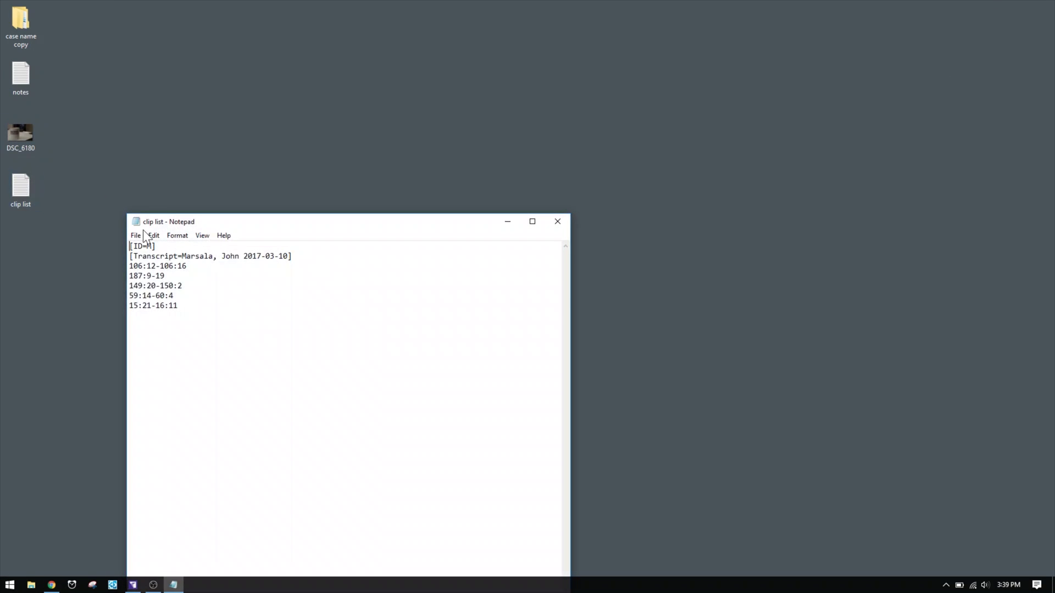
click(141, 237)
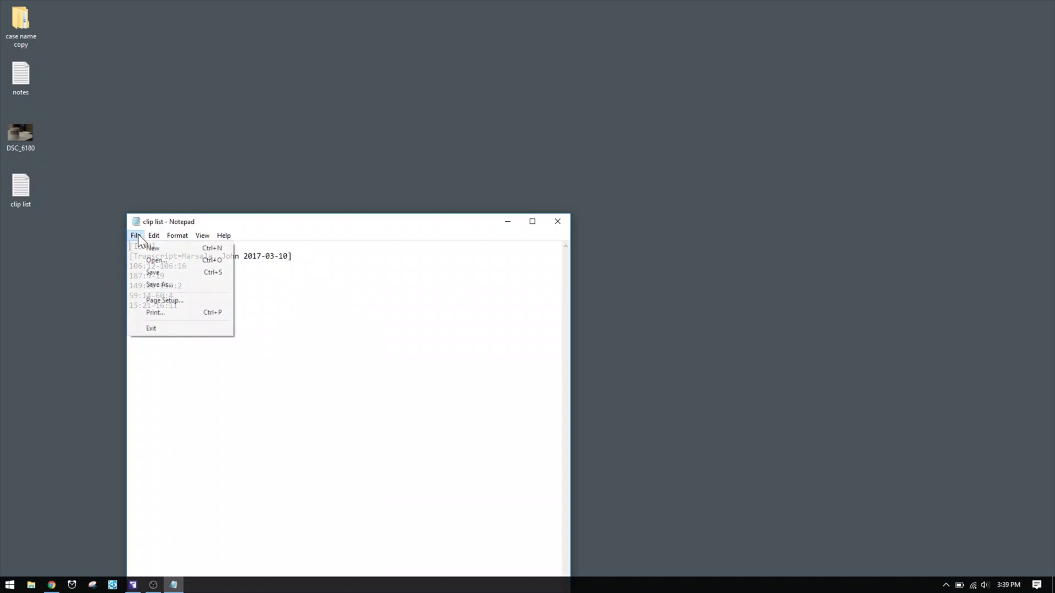
click(168, 290)
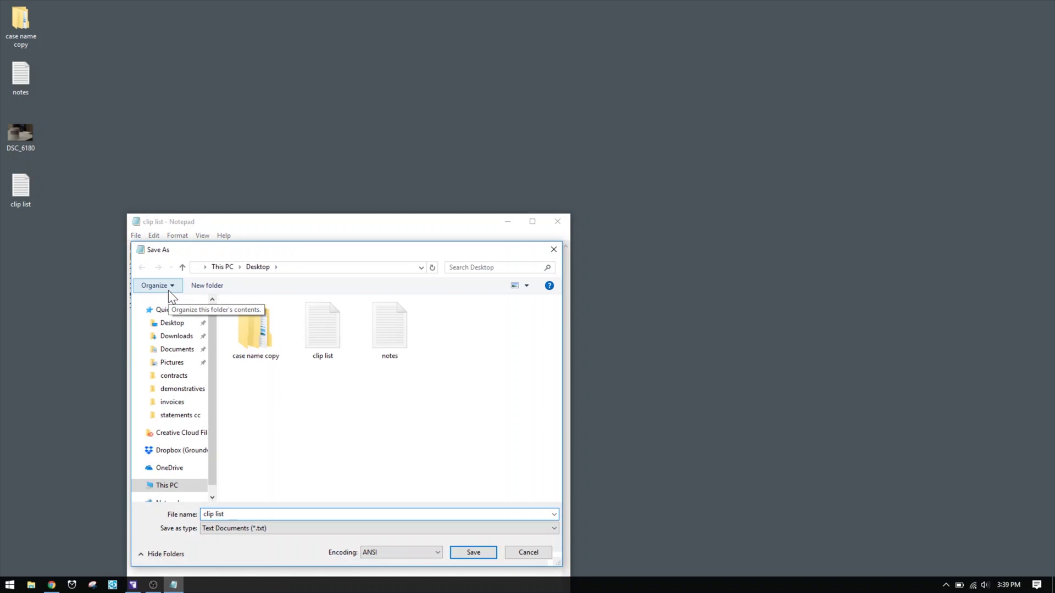
text(2)
key(Return)
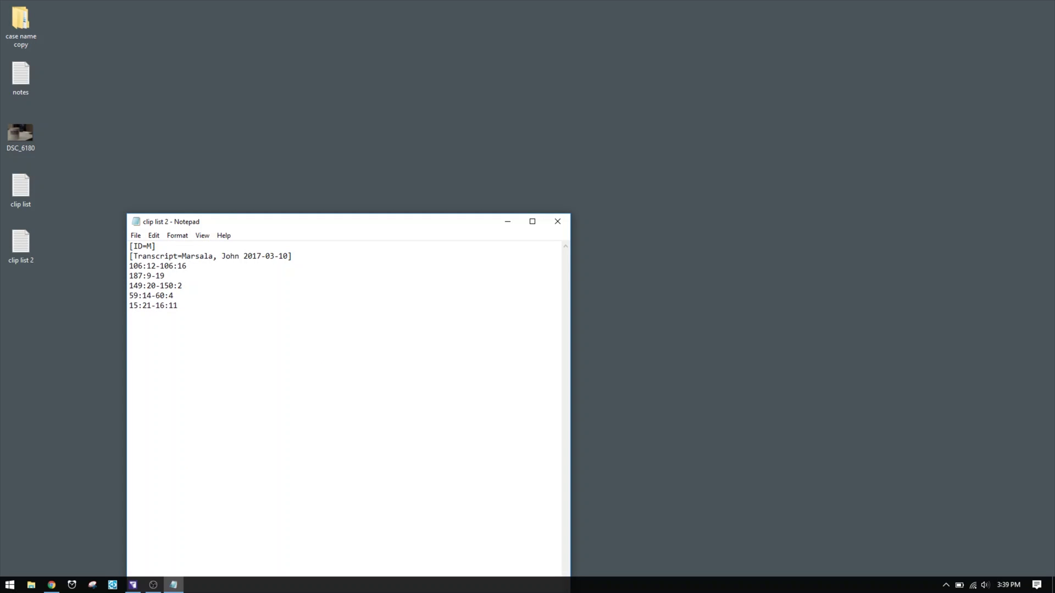
drag(178, 306, 112, 229)
key(ctrl+c)
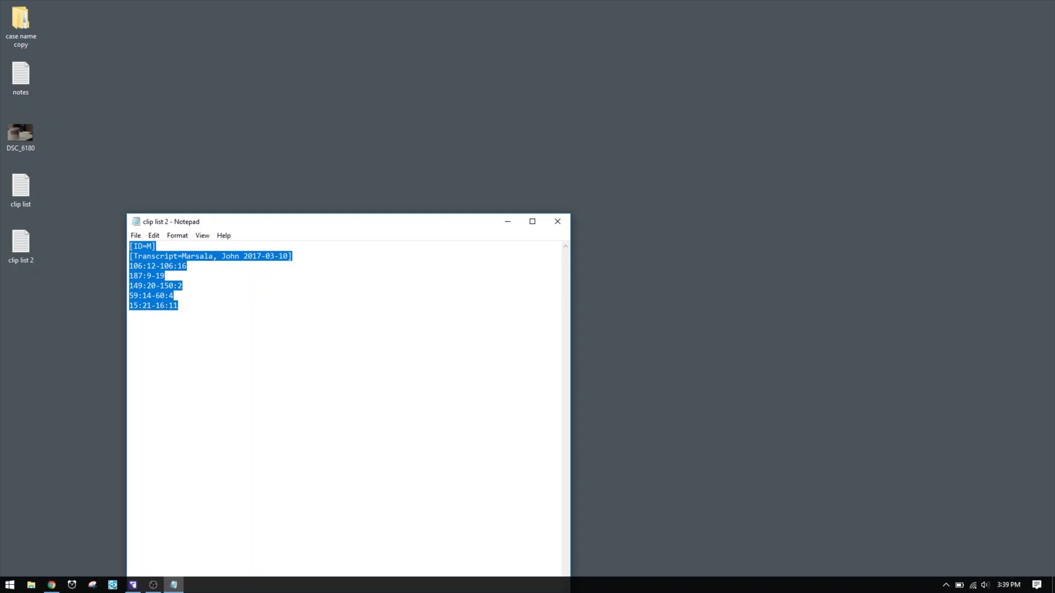
Paste four more copies of the clip list block below the original
click(178, 306)
key(ctrl+v)
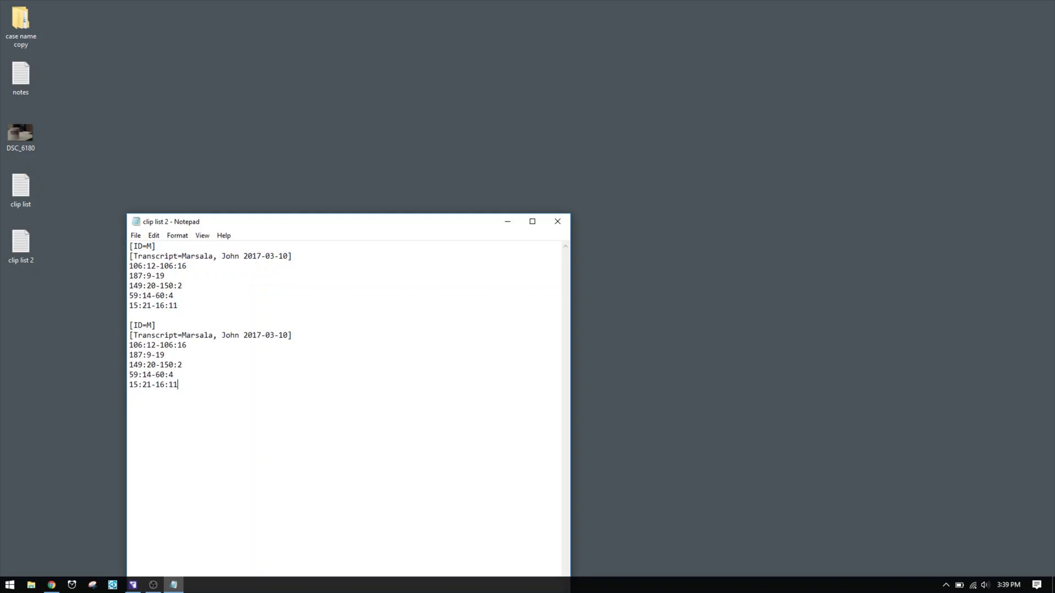
key(Return)
key(ctrl+v)
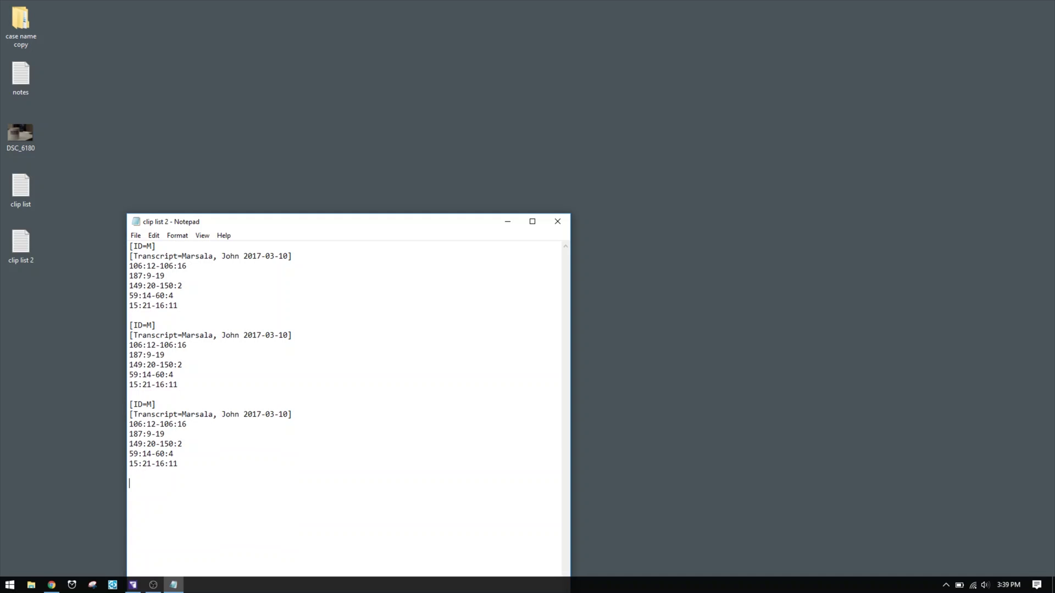
key(ctrl+v)
key(ctrl+v)
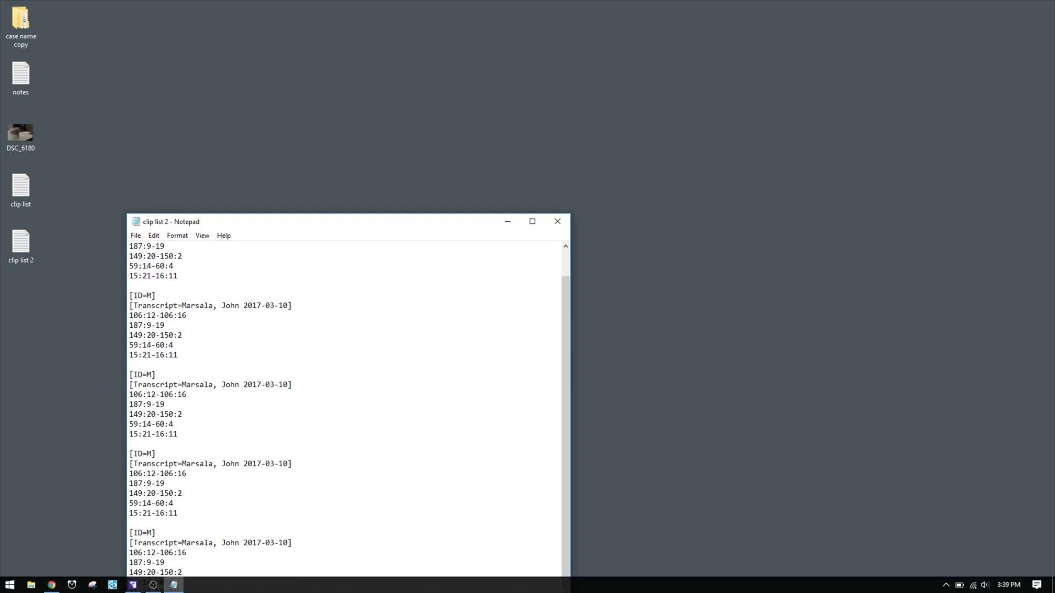
key(ctrl+v)
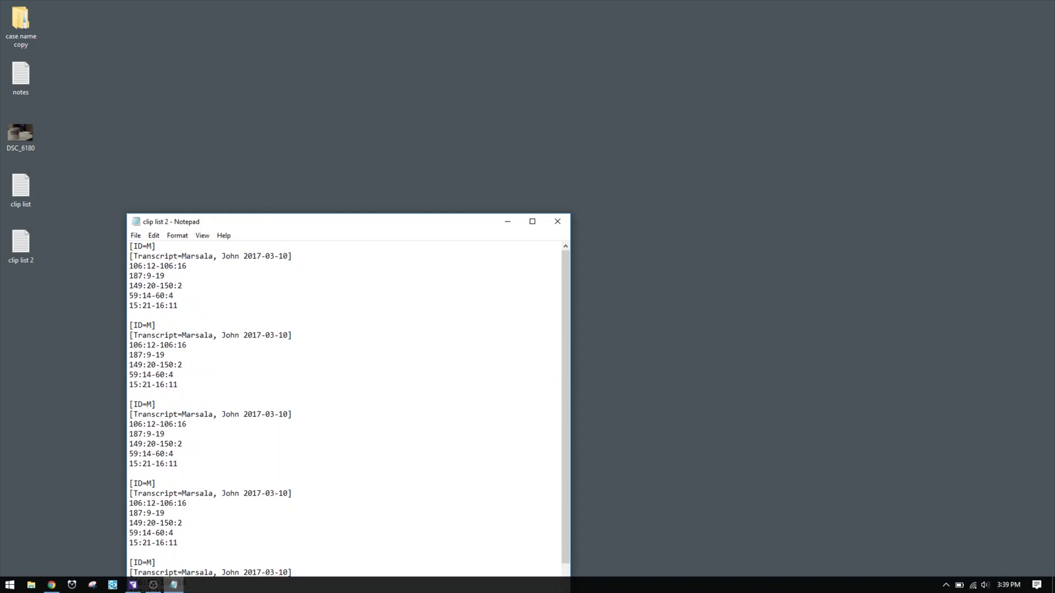
Rename the first block's ID to M1 and keep only its first range, 106:12-106:16
drag(177, 306, 110, 274)
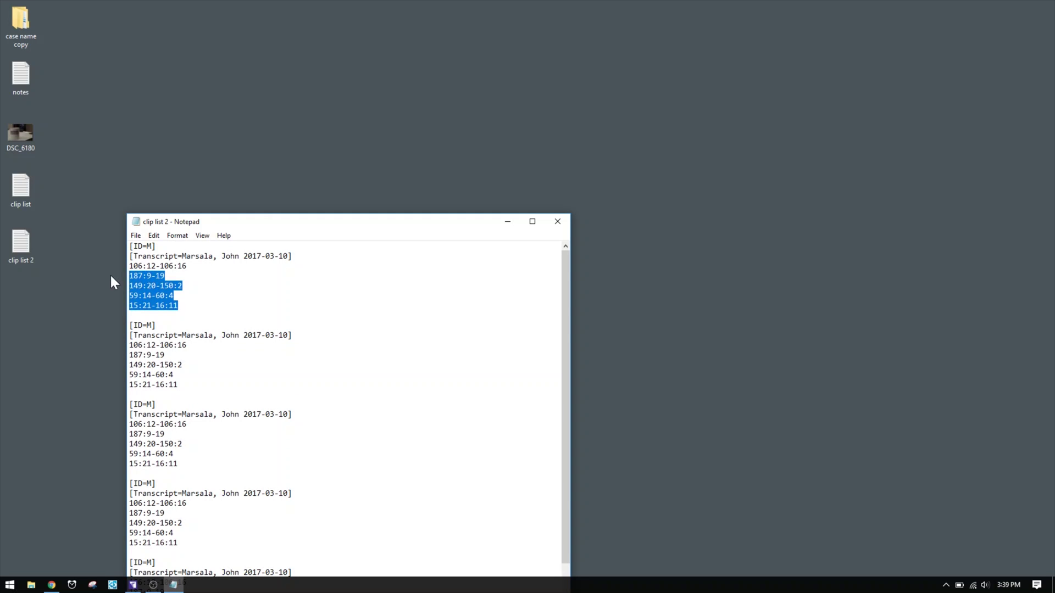
key(BackSpace)
key(Up)
key(Up)
key(Up)
key(End)
key(Left)
text(1)
right_click(147, 285)
click(147, 285)
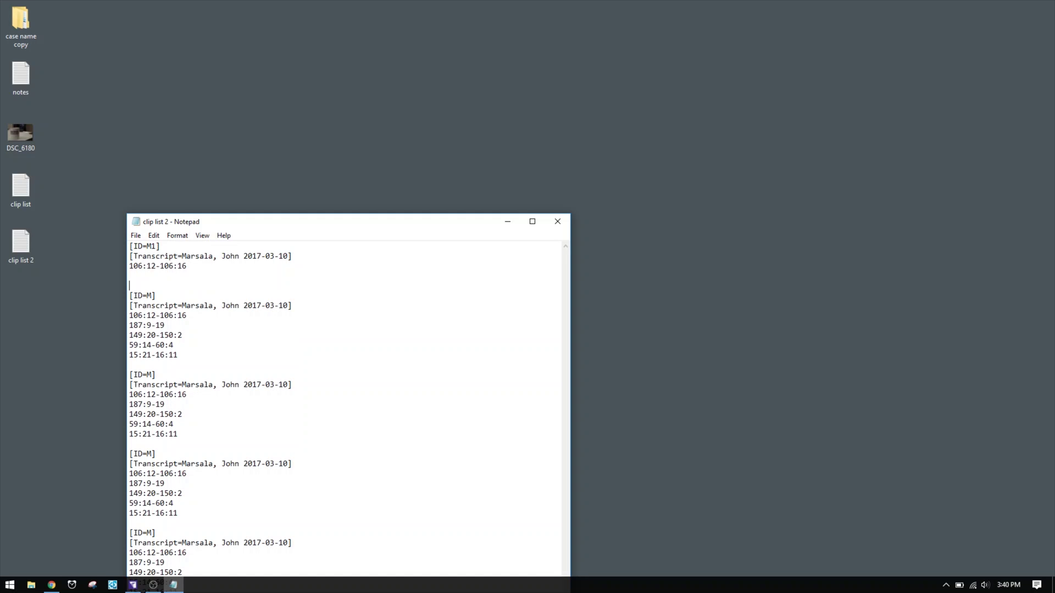
key(BackSpace)
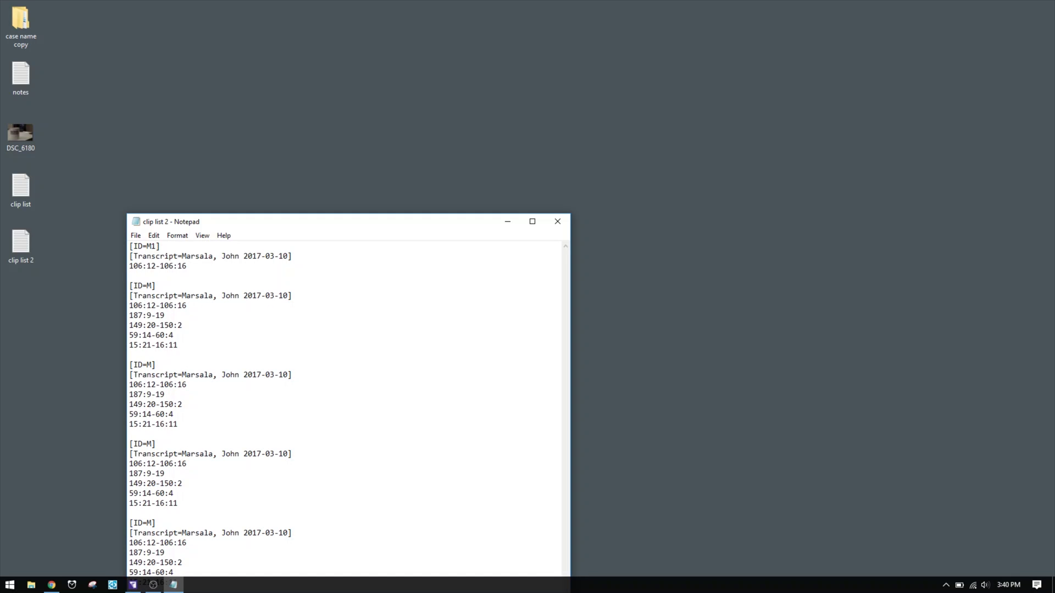
Rename the second block's ID to M2 and keep only its second range
click(154, 286)
text(2)
drag(188, 306, 113, 308)
key(BackSpace)
key(BackSpace)
key(Down)
key(Down)
key(Left)
key(Left)
key(Left)
key(Left)
key(Left)
key(Left)
key(Left)
key(Left)
key(shift+Down)
key(shift+Down)
key(shift+Down)
key(BackSpace)
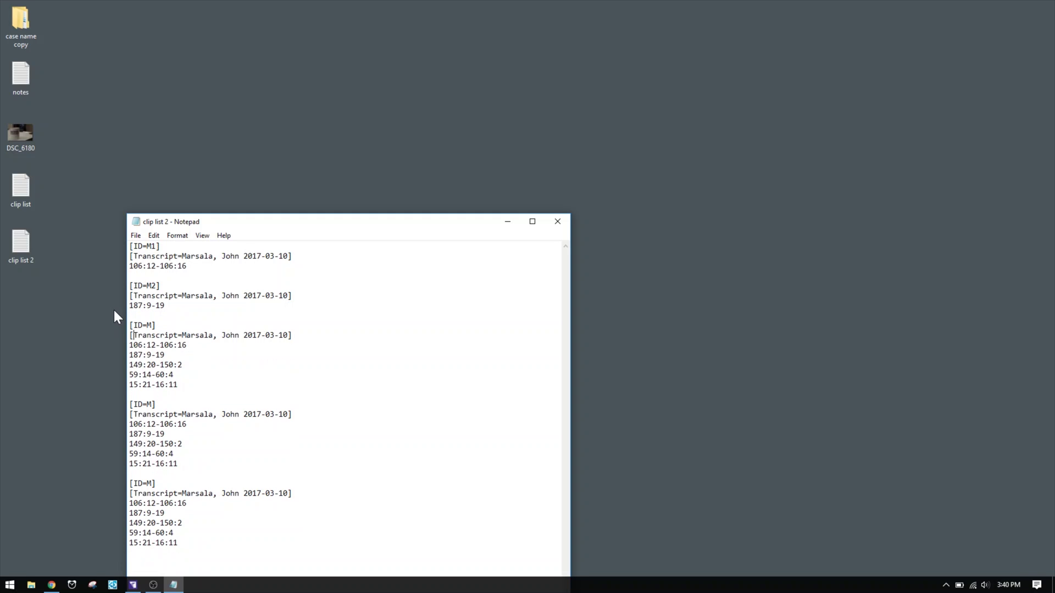
Rename the third block's ID to M3, keeping only its third range
key(Left)
text(3)
key(Down)
key(Down)
key(Left)
key(Left)
key(Left)
key(Left)
key(shift+Down)
key(shift+Down)
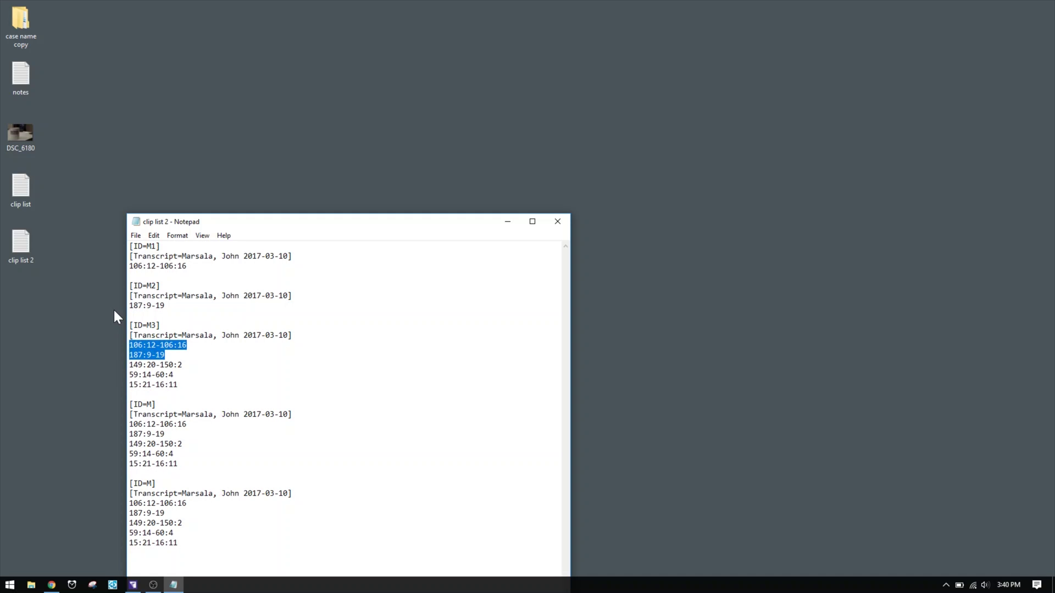
key(BackSpace)
key(Down)
key(shift+Down)
key(shift+Down)
key(BackSpace)
Rename the fourth block's ID to M4, keeping only its fourth range
key(Down)
key(Right)
key(Right)
key(Right)
key(Right)
key(Right)
text(4)
key(Down)
key(Left)
key(Left)
key(Left)
key(Left)
key(Left)
key(Left)
key(shift+Down)
key(shift+Down)
key(shift+Down)
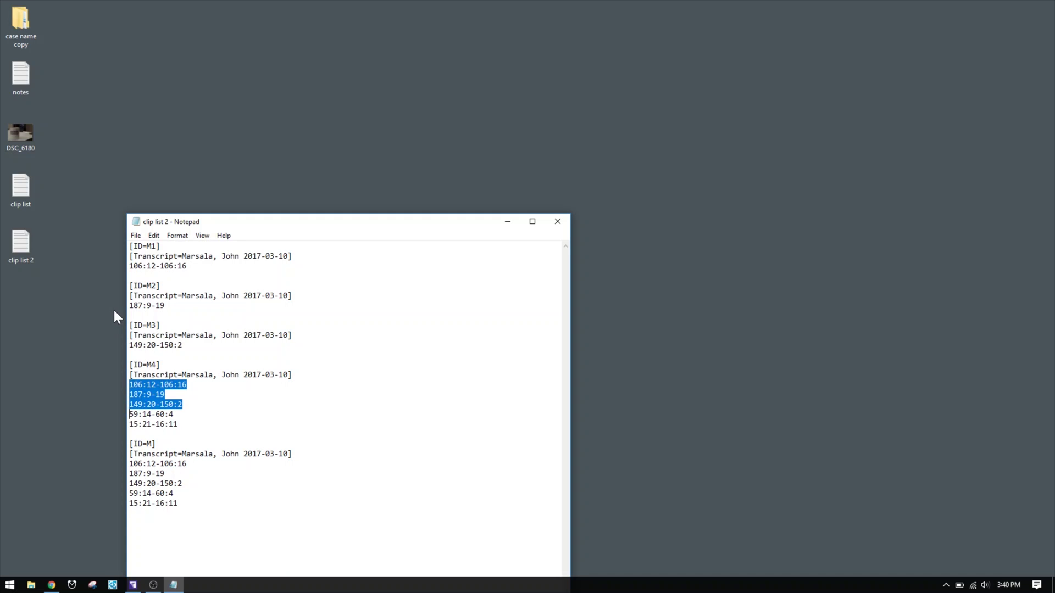
key(BackSpace)
Rename the fifth block's ID to M5, leaving all five ranges for now
key(Down)
key(Down)
key(Down)
key(End)
key(Left)
text(5)
key(Down)
key(Left)
key(Left)
key(Left)
key(Left)
key(Left)
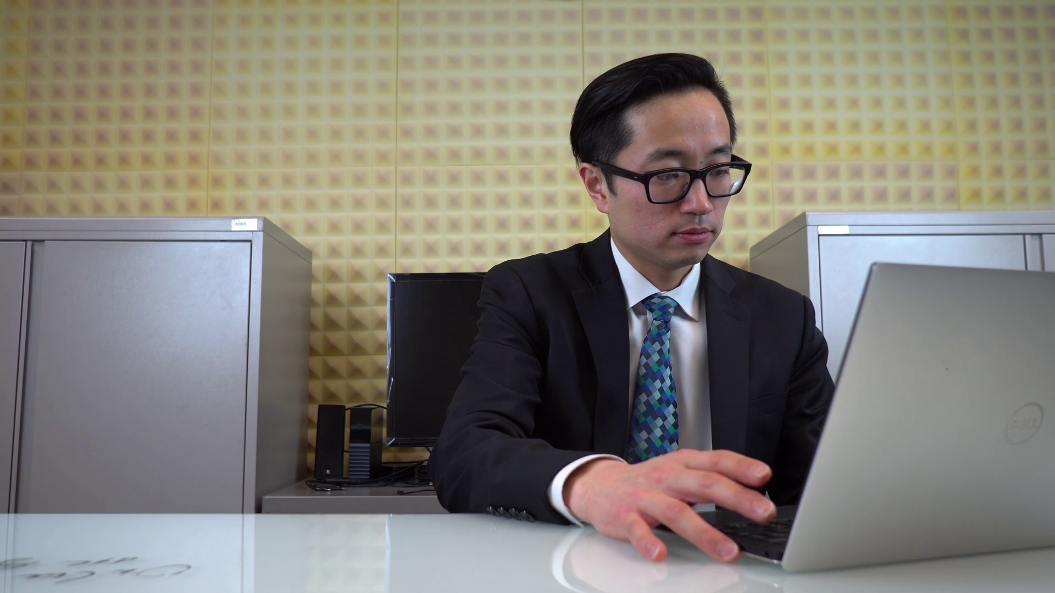